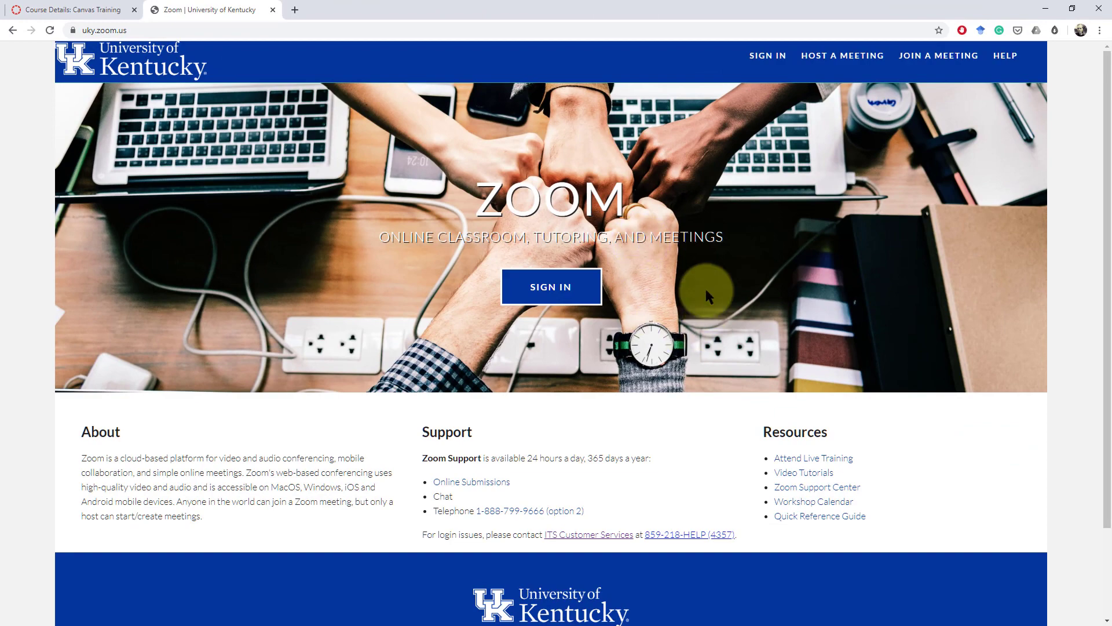
Sign in on uky.zoom.us so My Meetings lists the 23 upcoming recurring meetings
{"action": "left_click", "coordinate": [560, 290]}
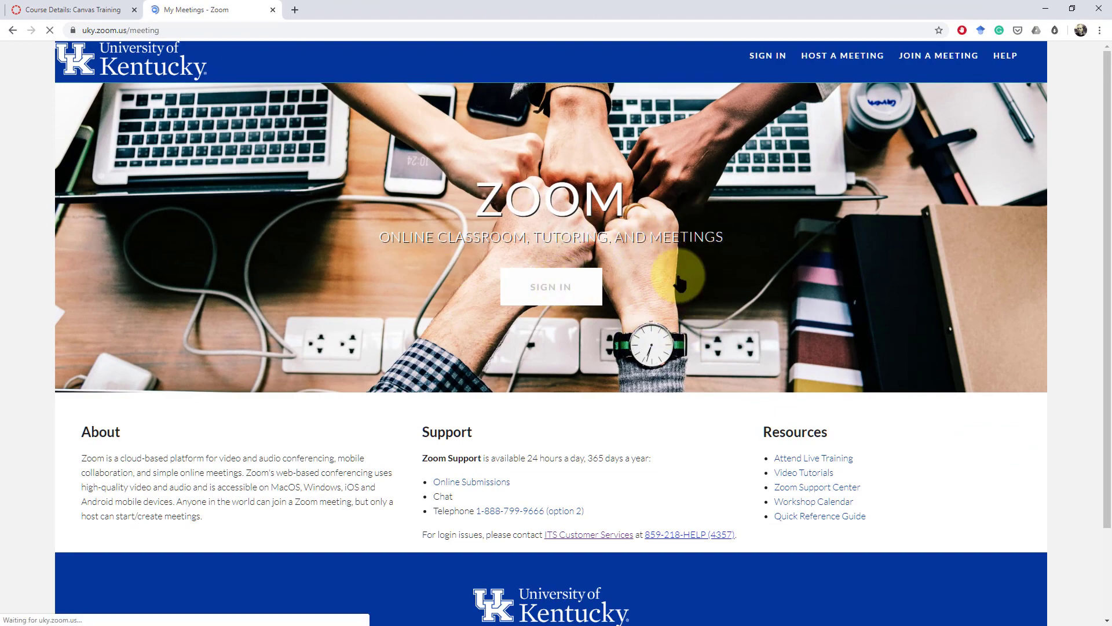
Return to the Canvas Training course and open its Settings navigation list
{"action": "left_click", "coordinate": [87, 11]}
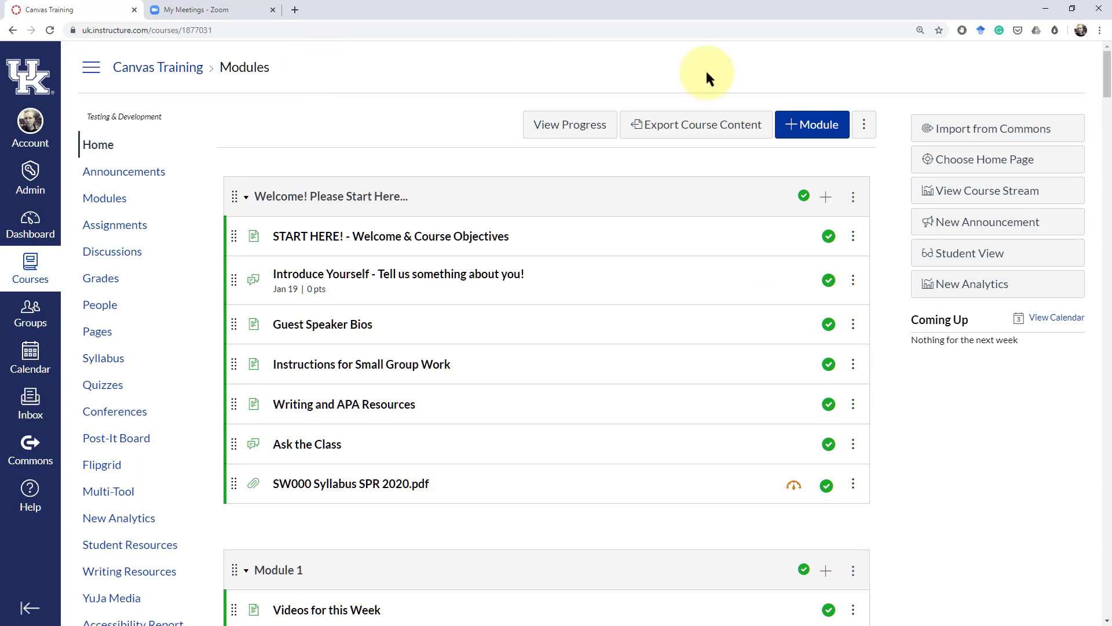
{"action": "left_click_drag", "start_coordinate": [1105, 68], "coordinate": [1106, 102]}
{"action": "left_click", "coordinate": [105, 429]}
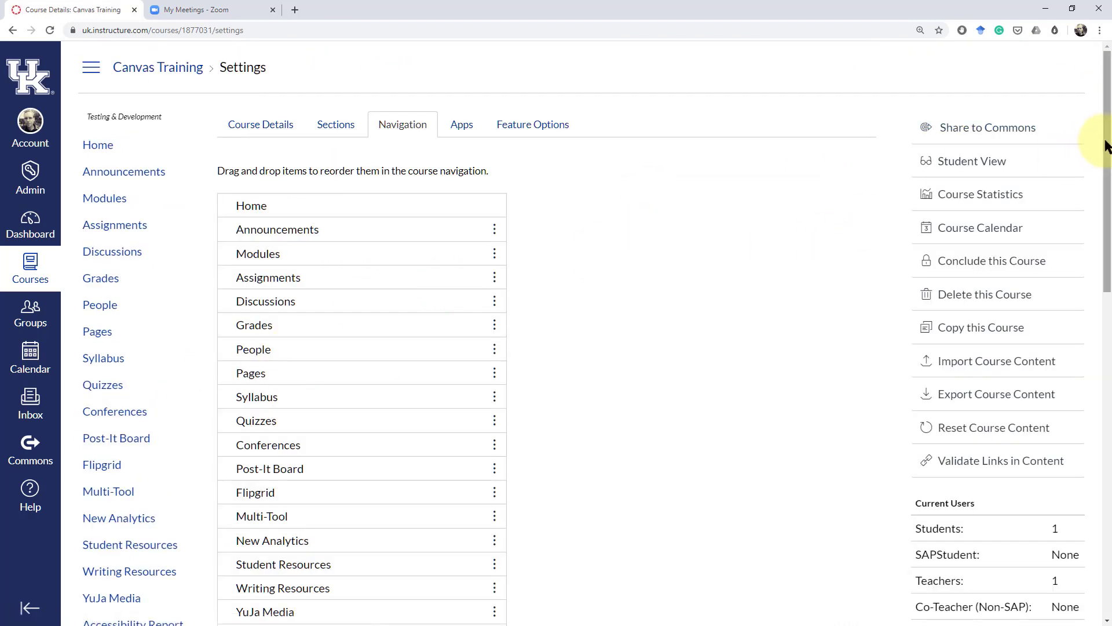
{"action": "left_click_drag", "start_coordinate": [1105, 139], "coordinate": [1105, 267]}
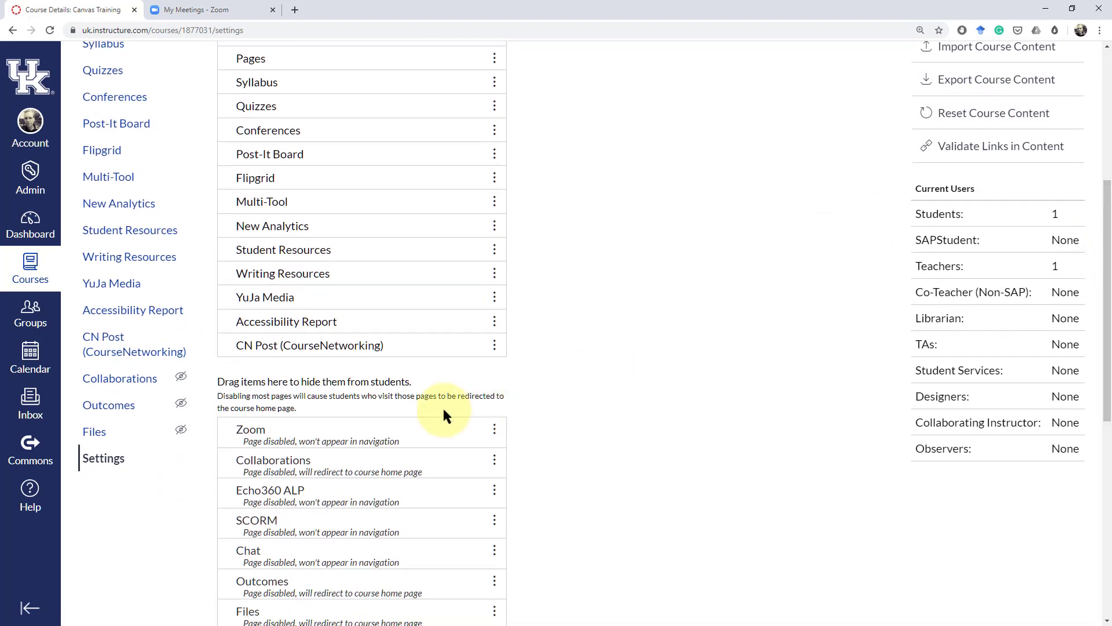
Move Zoom into the visible course navigation, enable it, and save the navigation
{"action": "left_click_drag", "start_coordinate": [390, 435], "coordinate": [392, 352]}
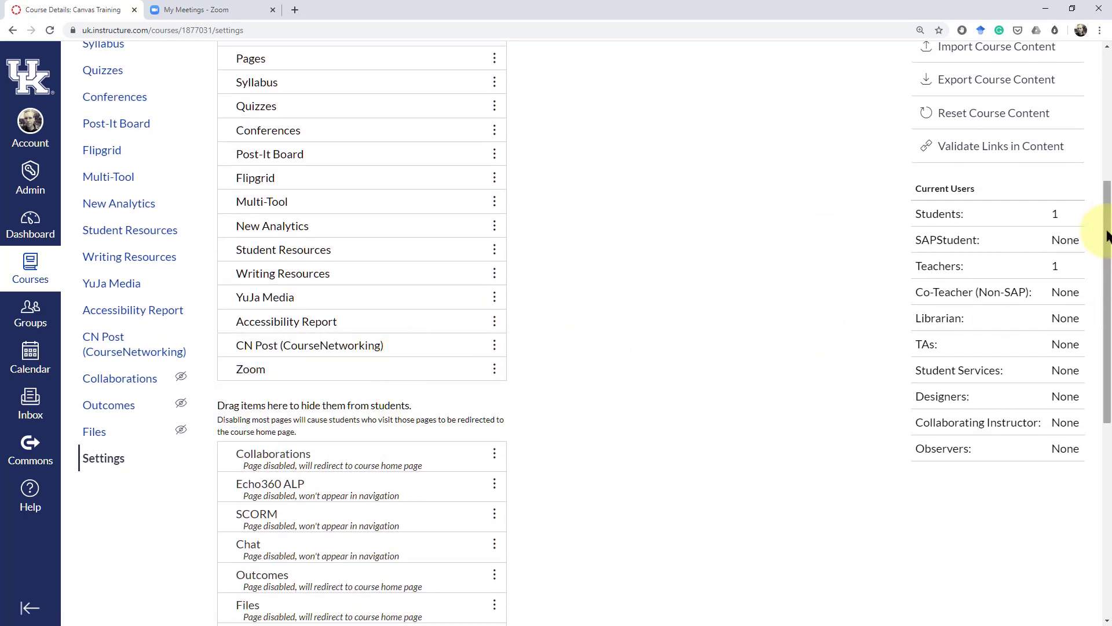
{"action": "left_click", "coordinate": [496, 370]}
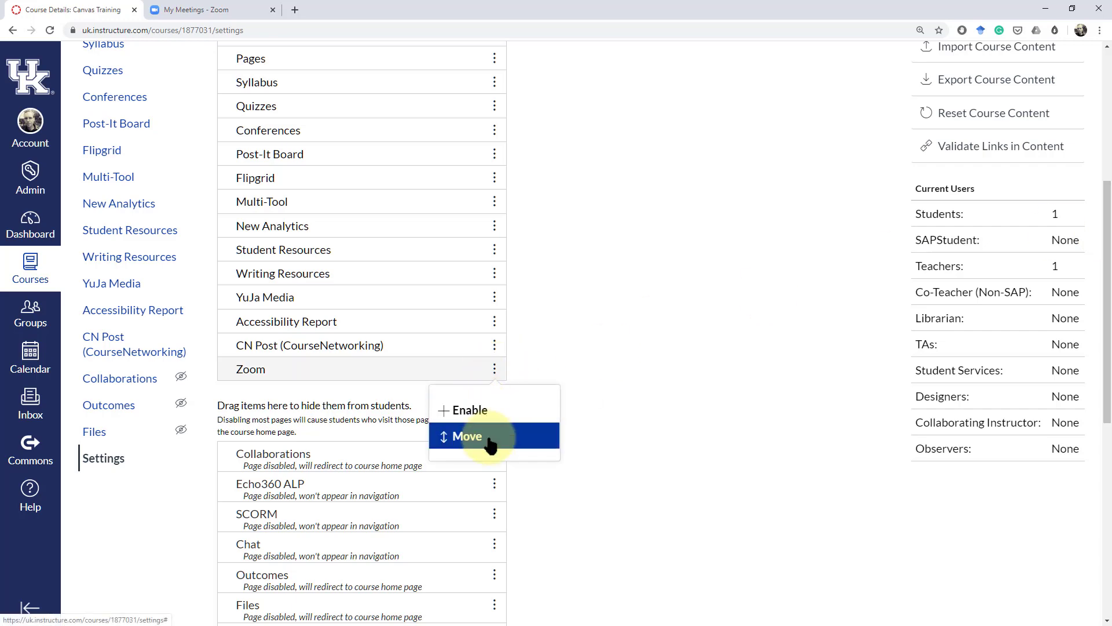
{"action": "left_click", "coordinate": [492, 416]}
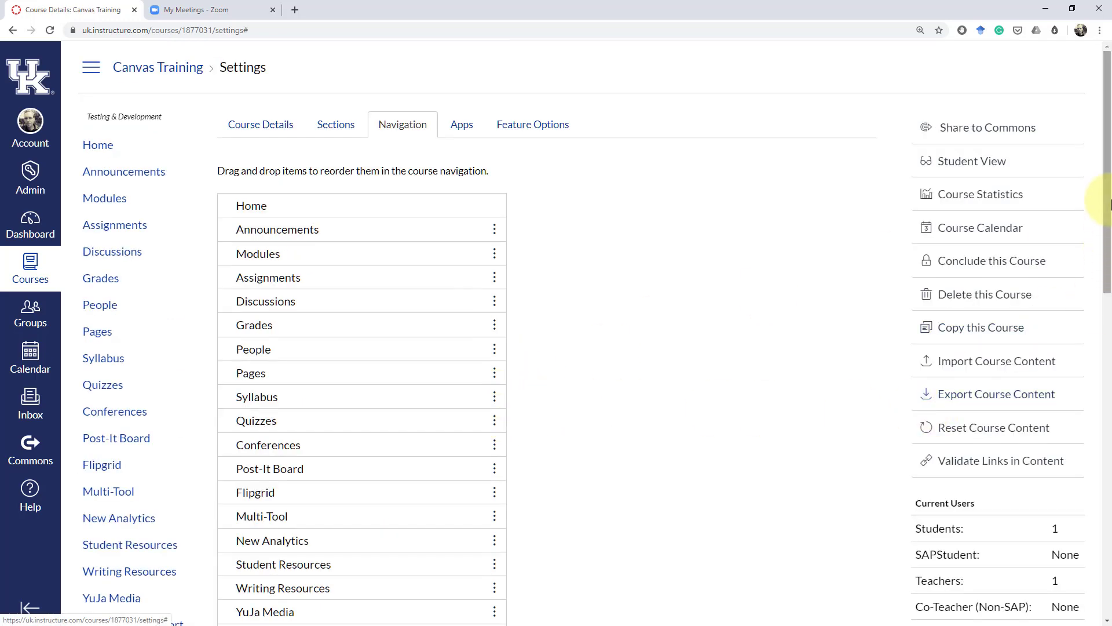
{"action": "left_click_drag", "start_coordinate": [1107, 218], "coordinate": [1081, 590]}
{"action": "left_click", "coordinate": [255, 586]}
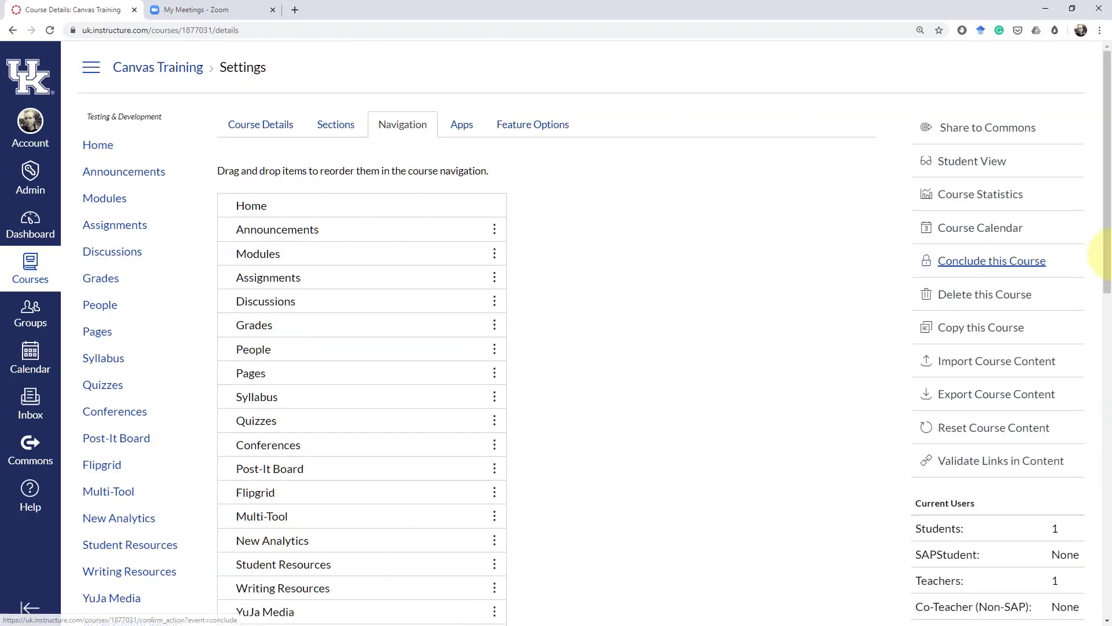
{"action": "left_click_drag", "start_coordinate": [1106, 219], "coordinate": [1102, 345]}
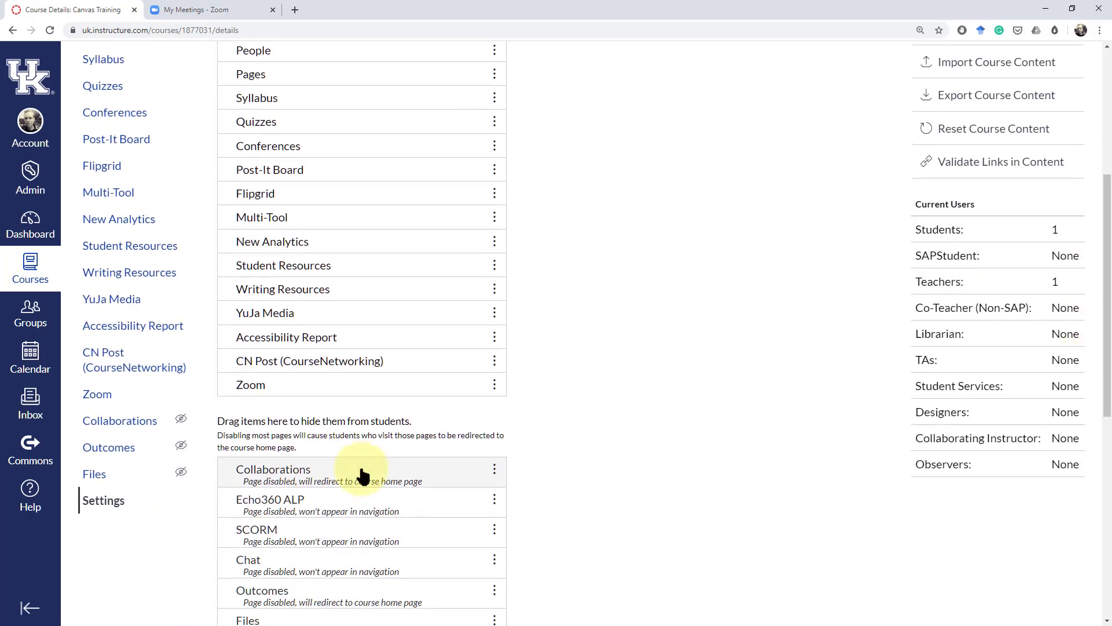
{"action": "left_click", "coordinate": [108, 396]}
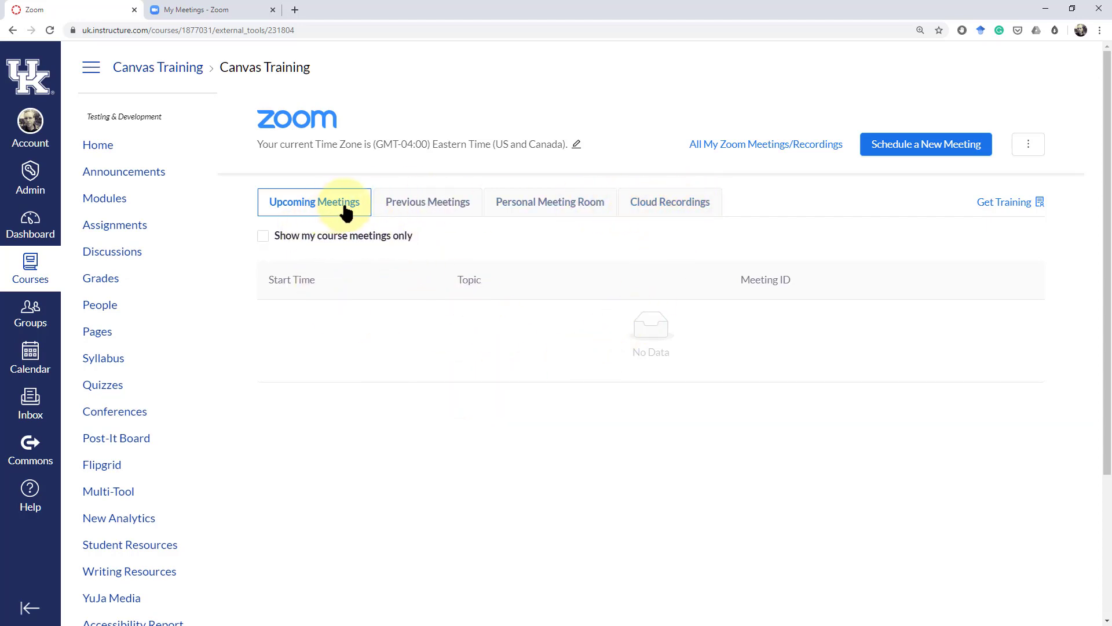
Review the Zoom page's Previous Meetings, Personal Meeting Room, and empty Cloud Recordings tabs
{"action": "left_click", "coordinate": [431, 208]}
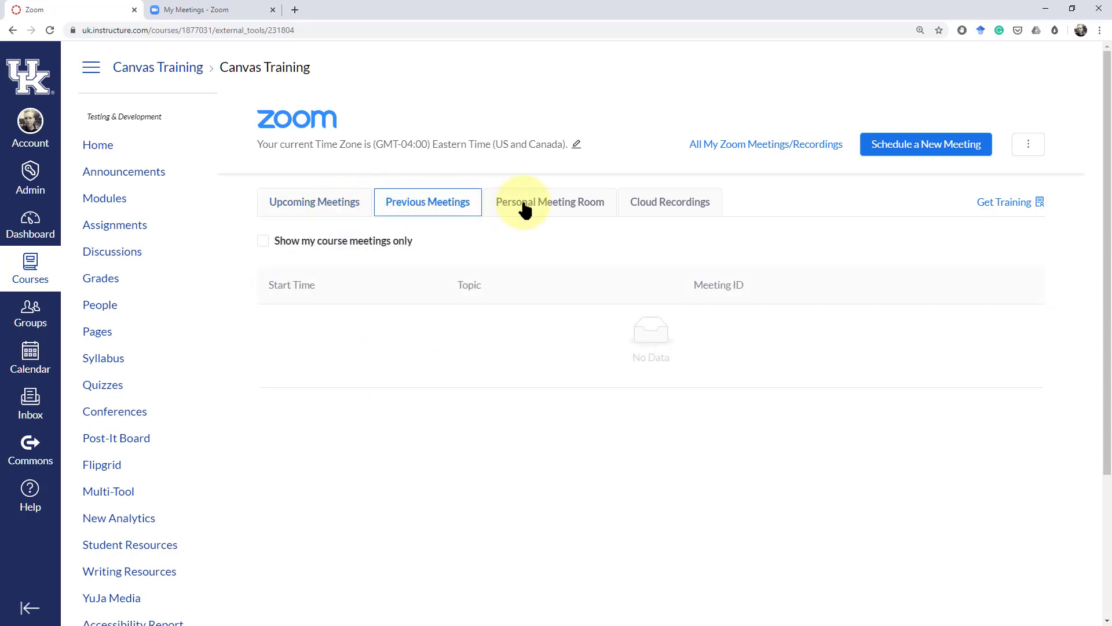
{"action": "left_click", "coordinate": [540, 209]}
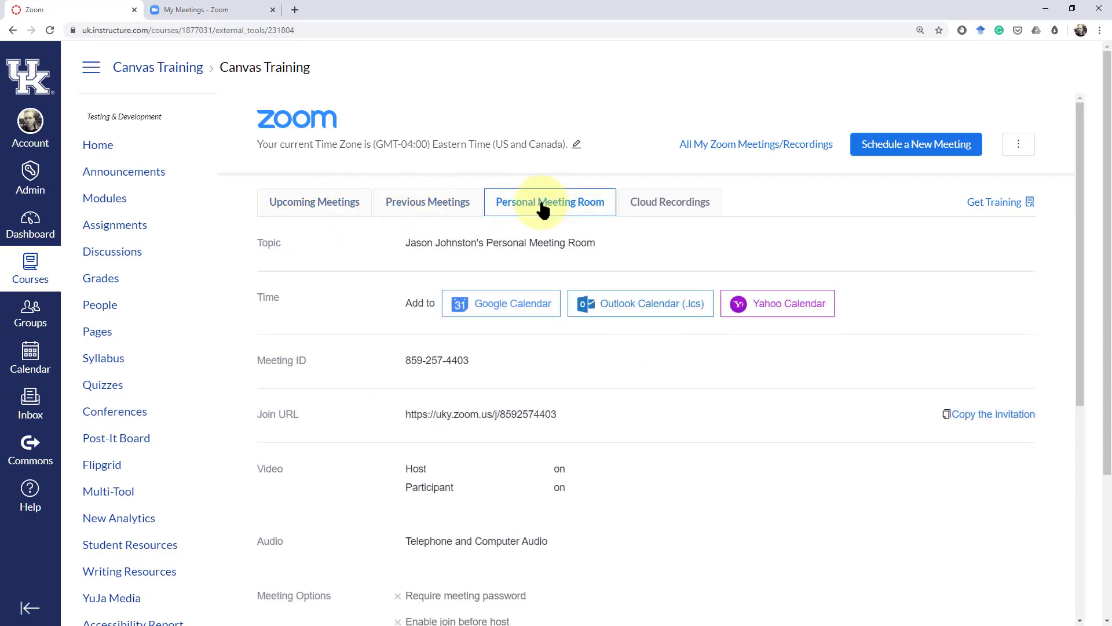
{"action": "left_click", "coordinate": [680, 202]}
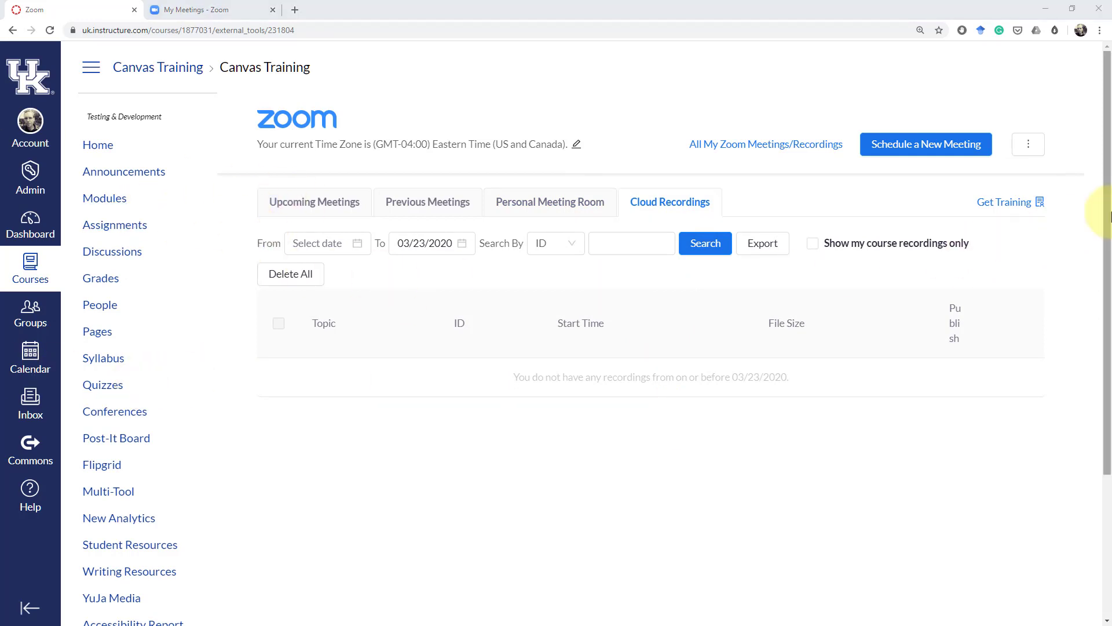
{"action": "left_click_drag", "start_coordinate": [1107, 234], "coordinate": [1109, 413]}
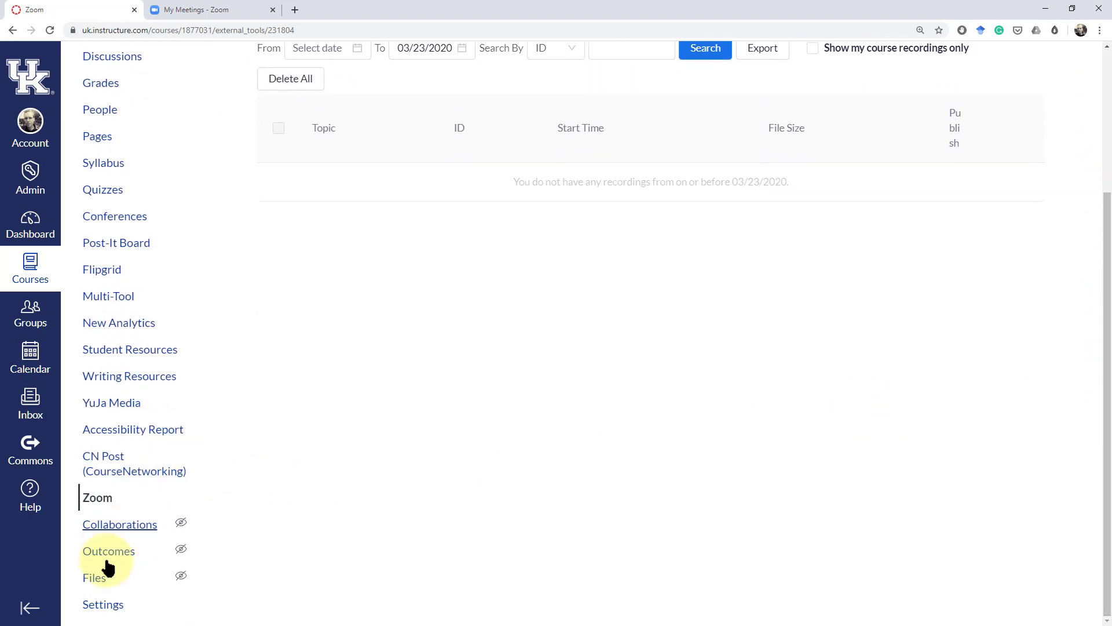
Switch the course to Student View from Settings
{"action": "left_click", "coordinate": [101, 608]}
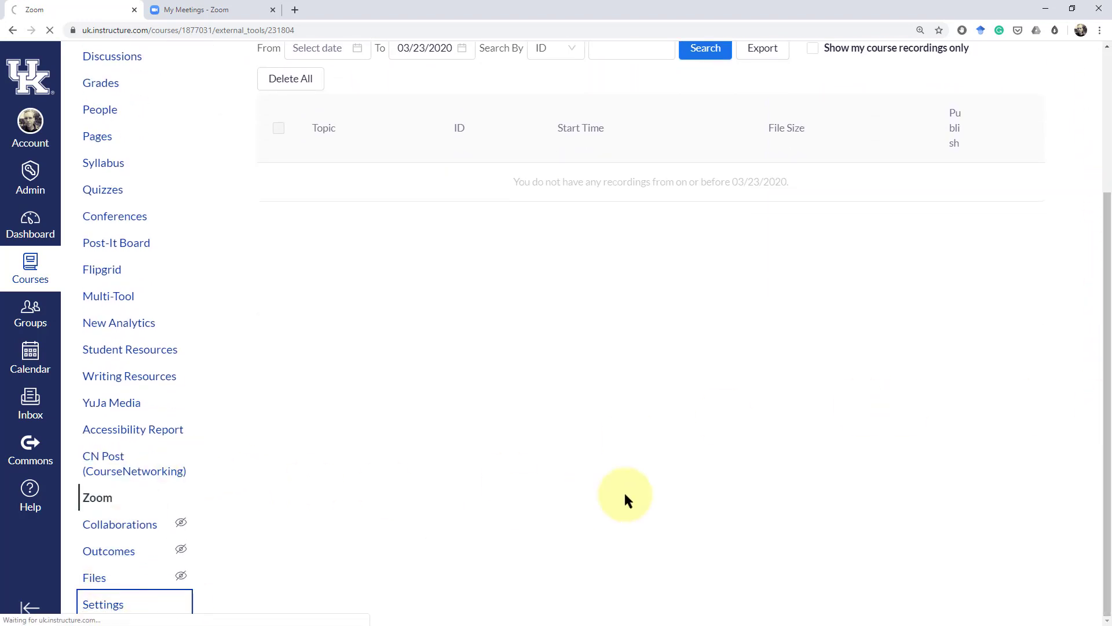
{"action": "left_click", "coordinate": [1007, 168]}
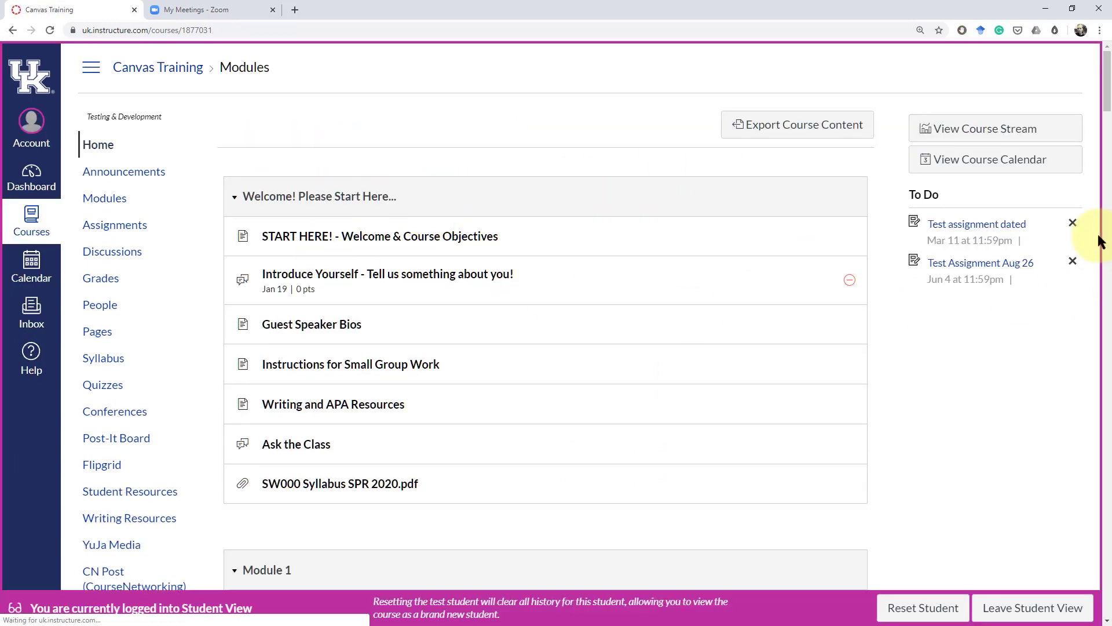
{"action": "left_click_drag", "start_coordinate": [1107, 61], "coordinate": [1107, 114]}
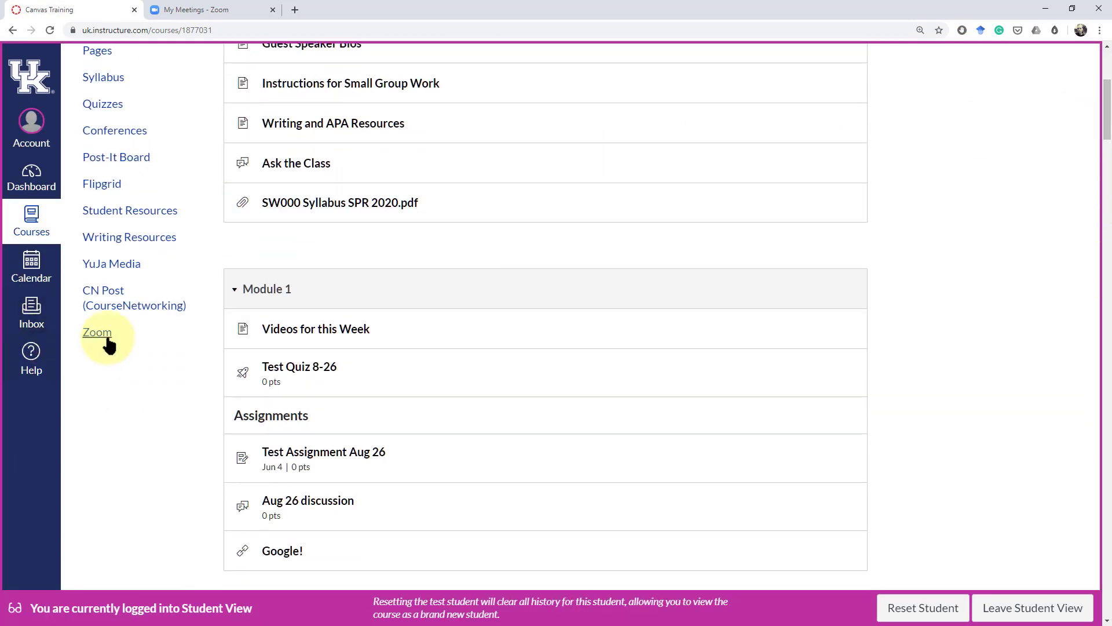
As the test student, check the Zoom page's Previous Meetings and empty Cloud Recordings
{"action": "left_click", "coordinate": [101, 339]}
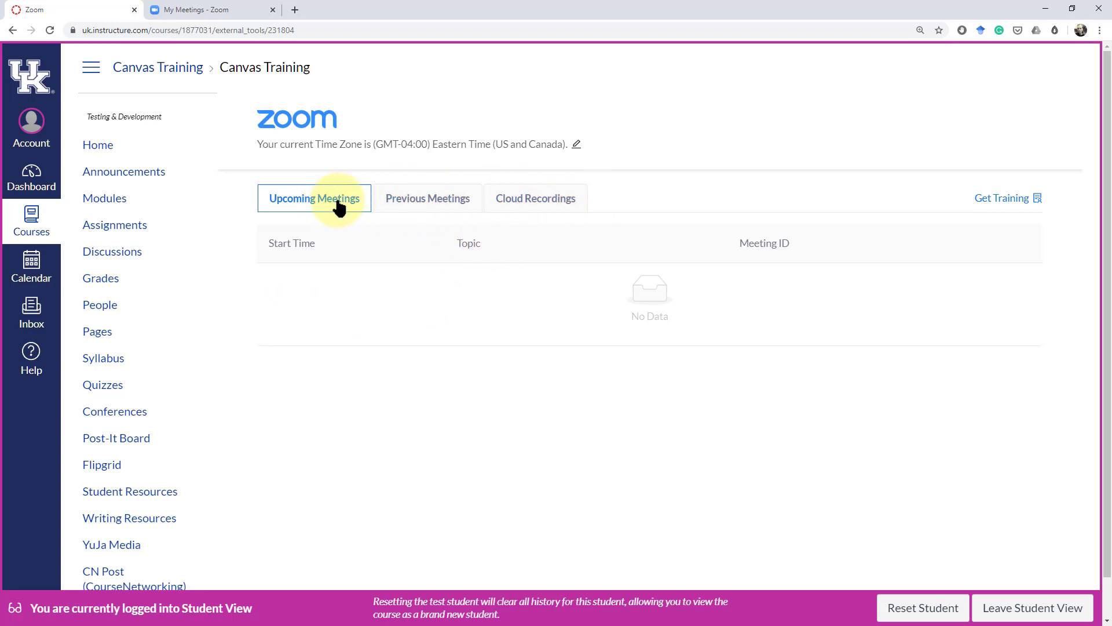
{"action": "left_click", "coordinate": [426, 199]}
{"action": "left_click", "coordinate": [510, 200]}
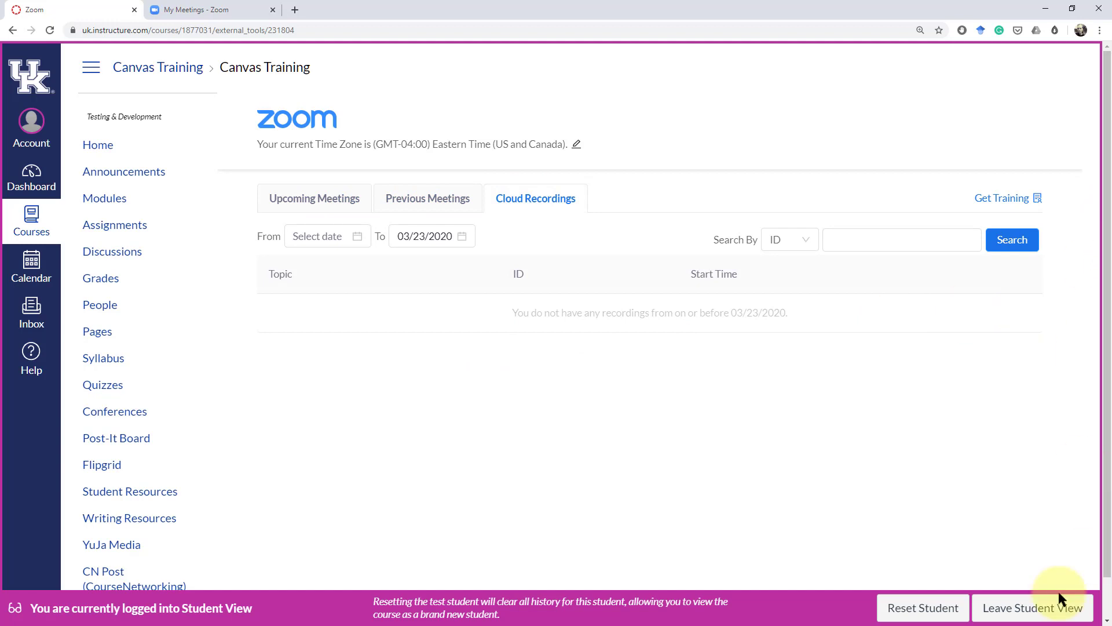
Leave Student View and save a one-hour Canvas Training meeting for 03/23/2020, 12:00 PM
{"action": "left_click", "coordinate": [1055, 607]}
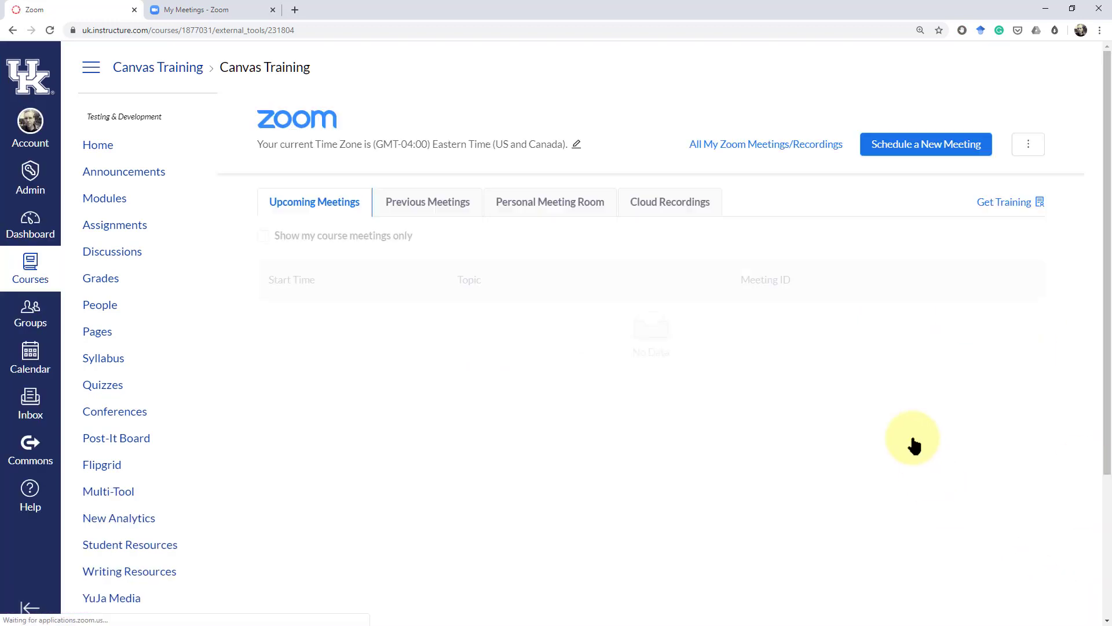
{"action": "left_click", "coordinate": [923, 155]}
{"action": "left_click", "coordinate": [521, 309]}
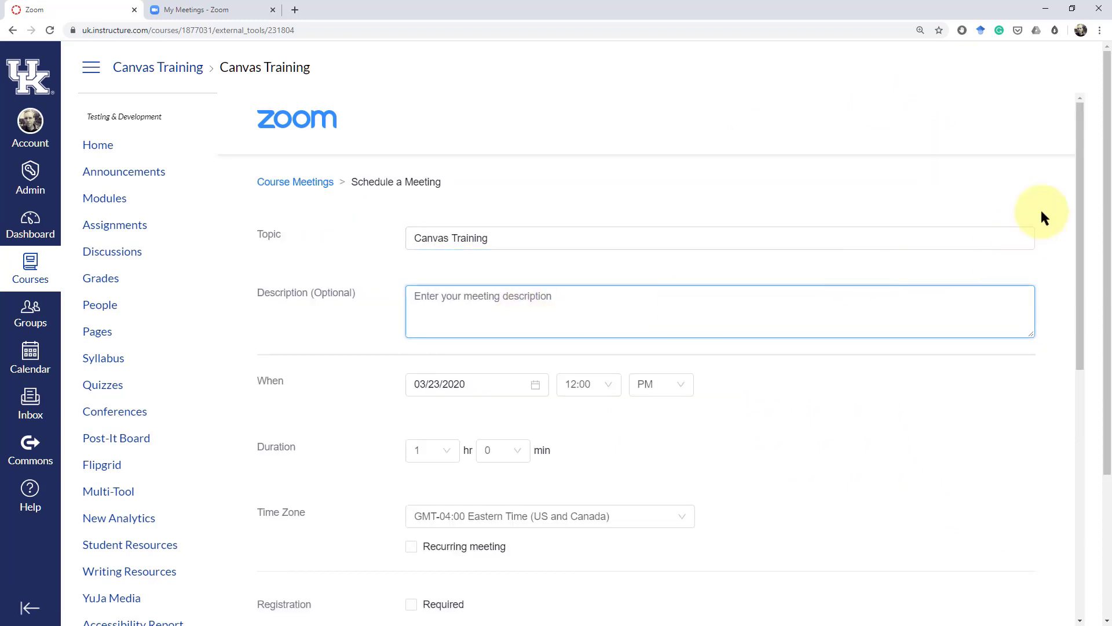
{"action": "left_click_drag", "start_coordinate": [1083, 197], "coordinate": [1080, 311]}
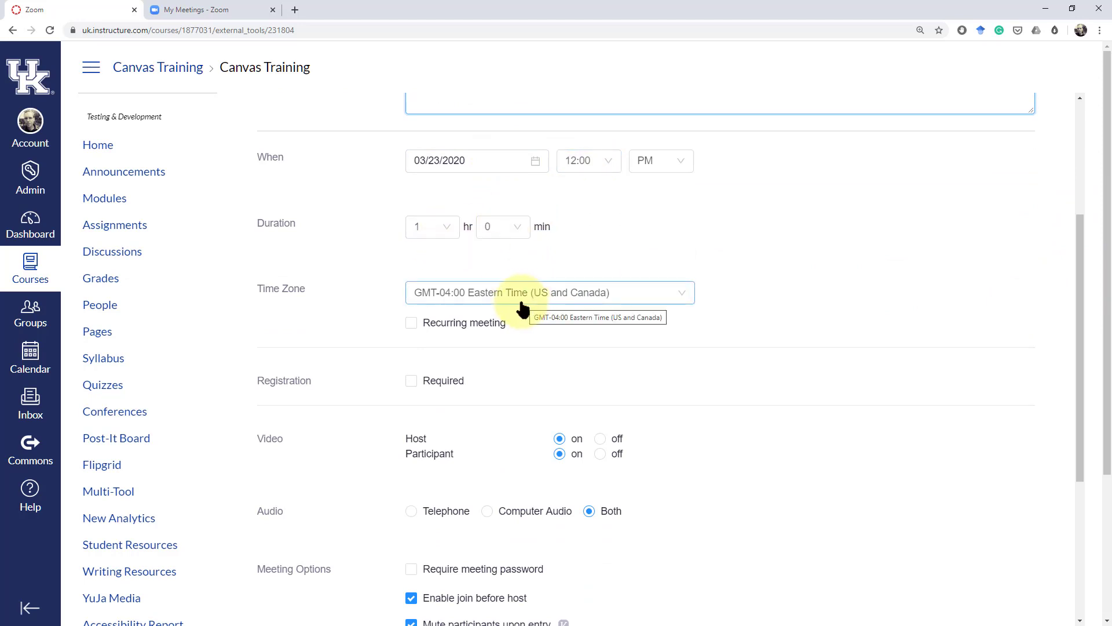
{"action": "left_click_drag", "start_coordinate": [1079, 268], "coordinate": [1068, 405]}
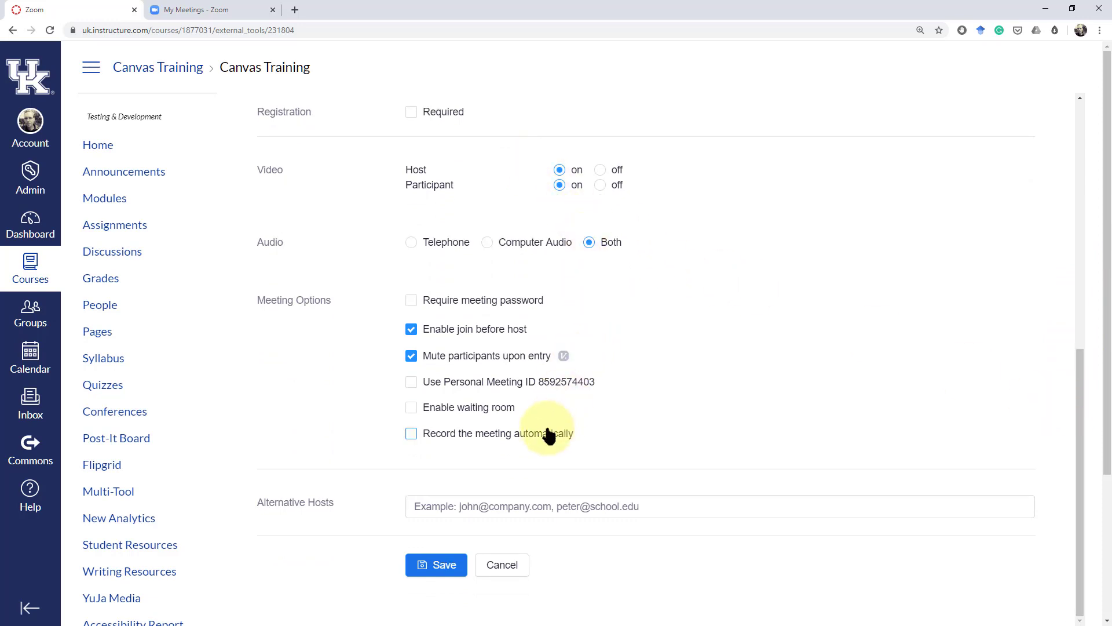
{"action": "left_click", "coordinate": [443, 571]}
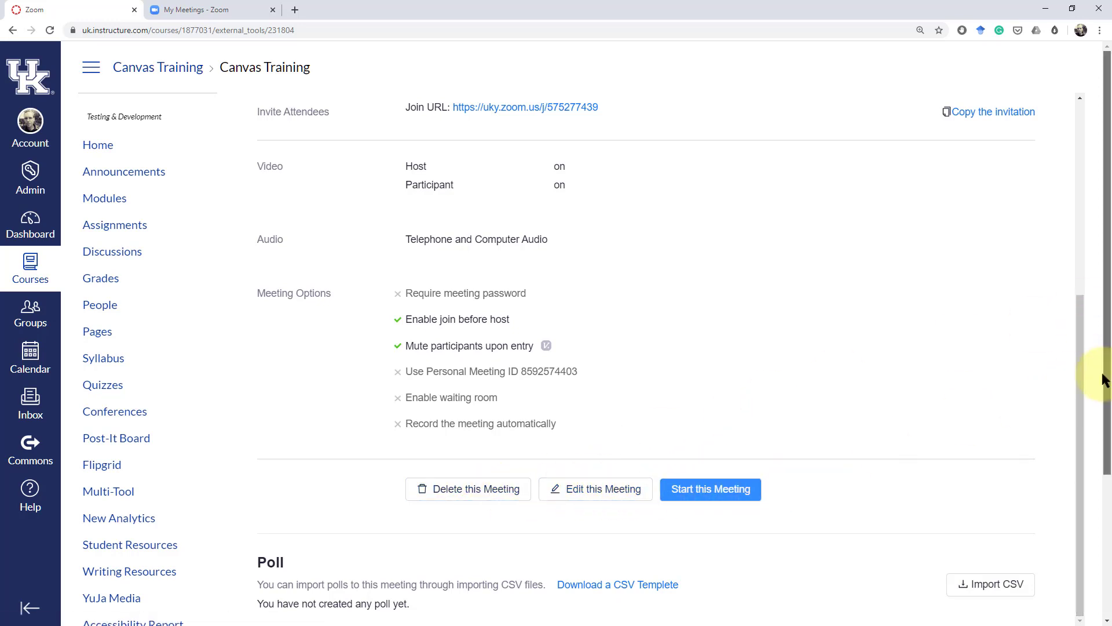
Start the Canvas Training meeting from the Zoom page's Upcoming Meetings list
{"action": "left_click_drag", "start_coordinate": [1110, 378], "coordinate": [1109, 499]}
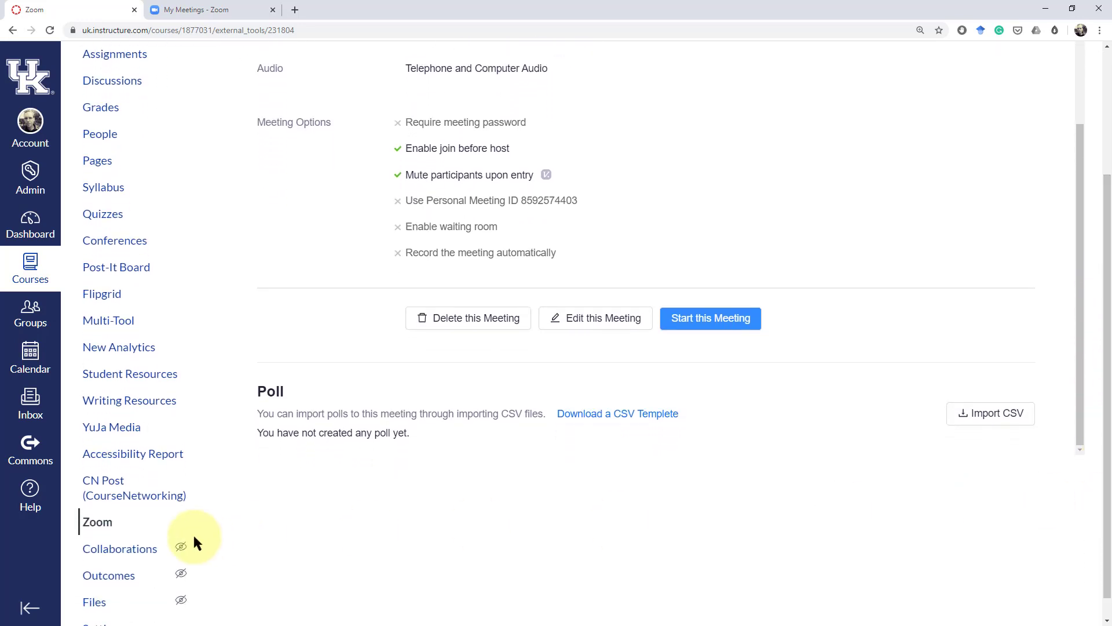
{"action": "left_click", "coordinate": [97, 524]}
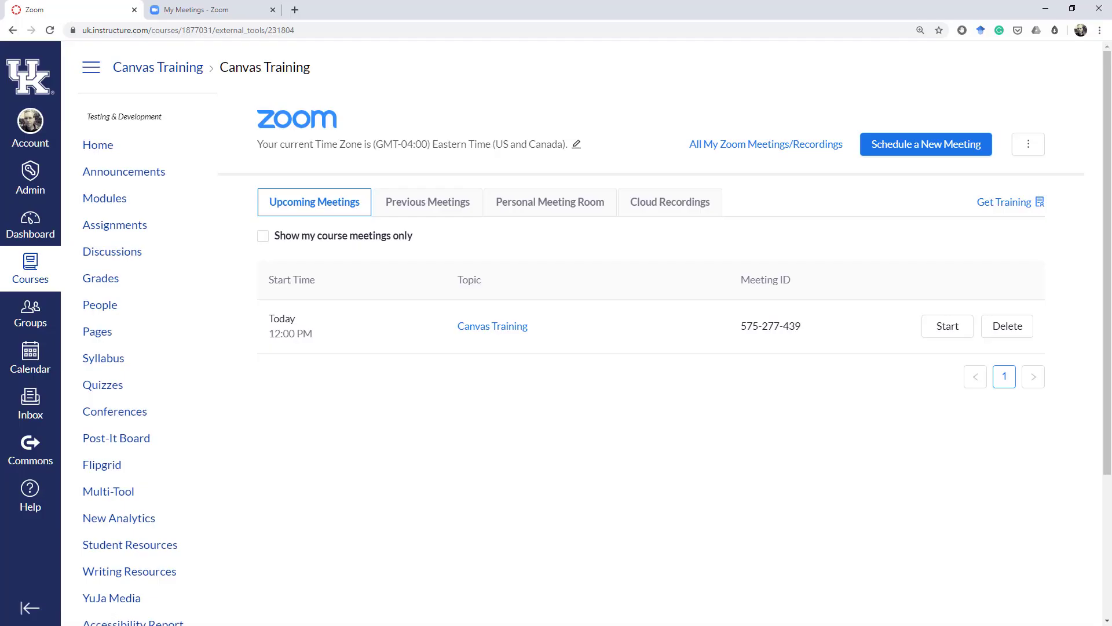
{"action": "left_click", "coordinate": [950, 324]}
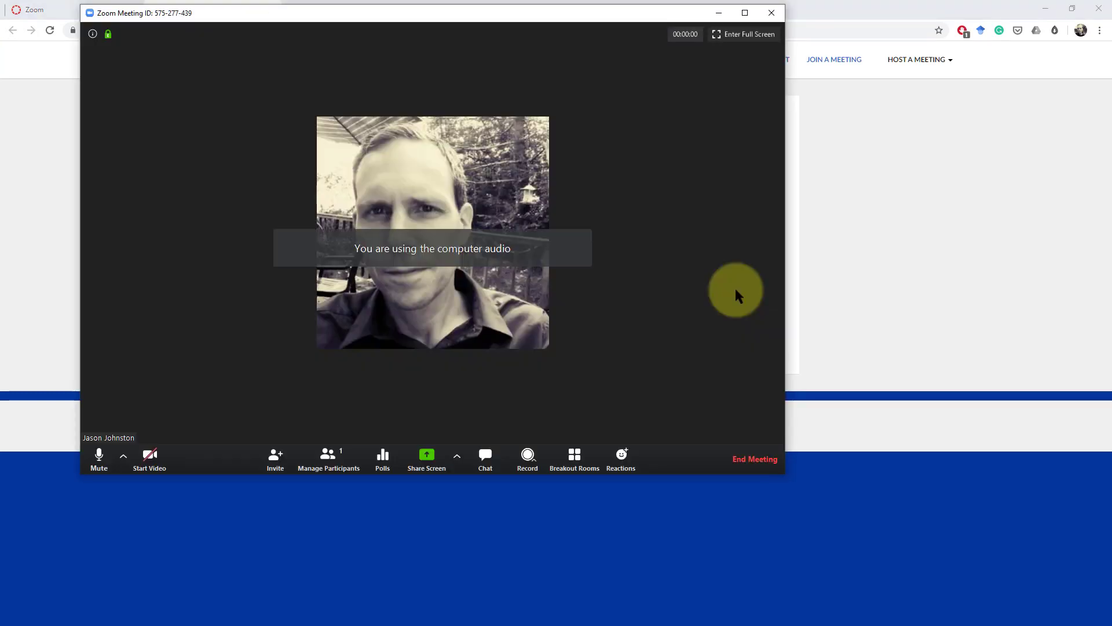
Turn on video, record briefly to the cloud, stop recording, and end the meeting for all
{"action": "left_click", "coordinate": [152, 456]}
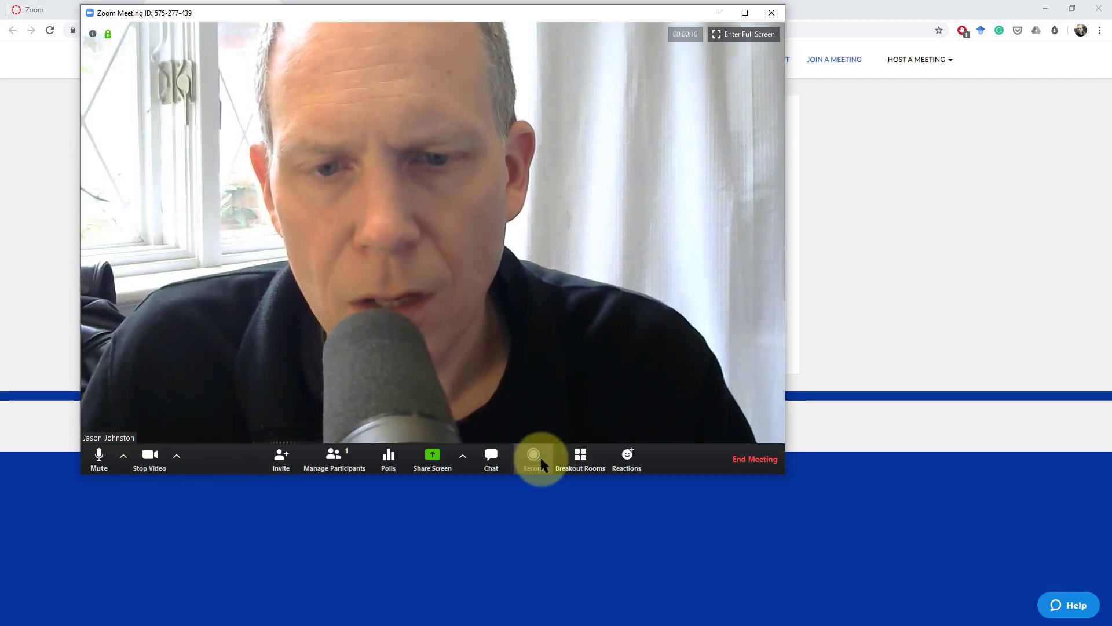
{"action": "left_click", "coordinate": [534, 457]}
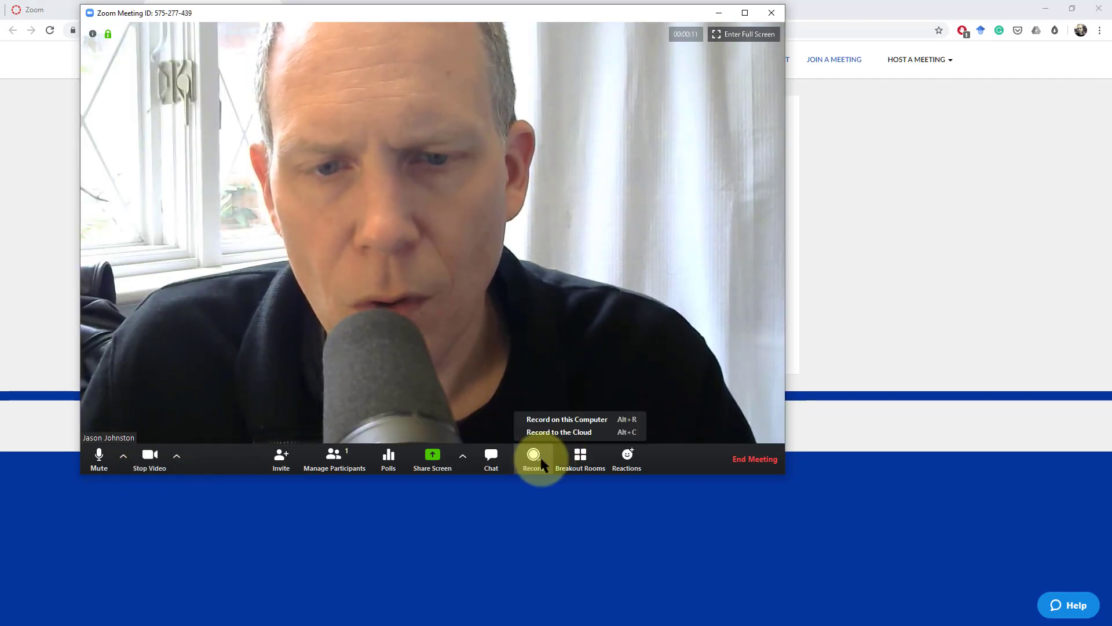
{"action": "left_click", "coordinate": [591, 433]}
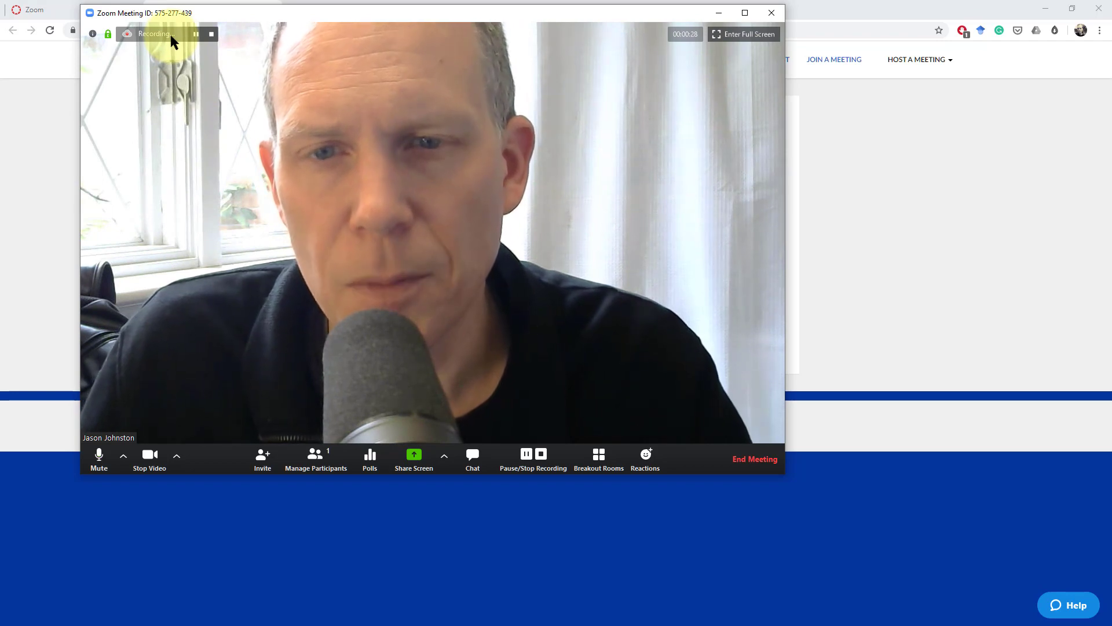
{"action": "left_click", "coordinate": [543, 460]}
{"action": "left_click", "coordinate": [642, 355]}
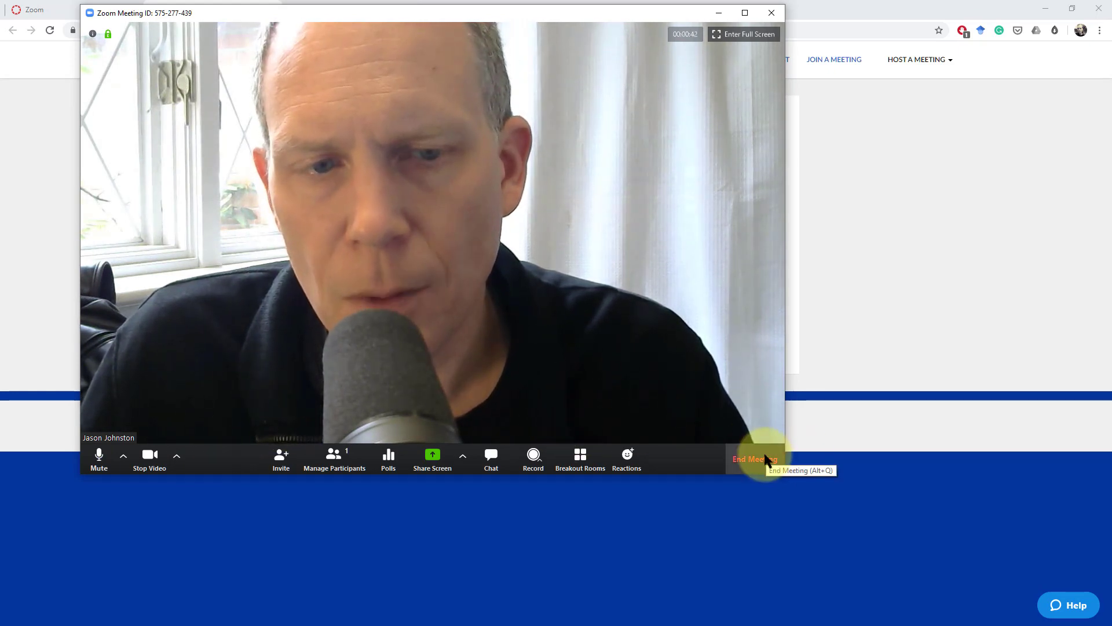
{"action": "left_click", "coordinate": [766, 459]}
{"action": "left_click", "coordinate": [532, 357]}
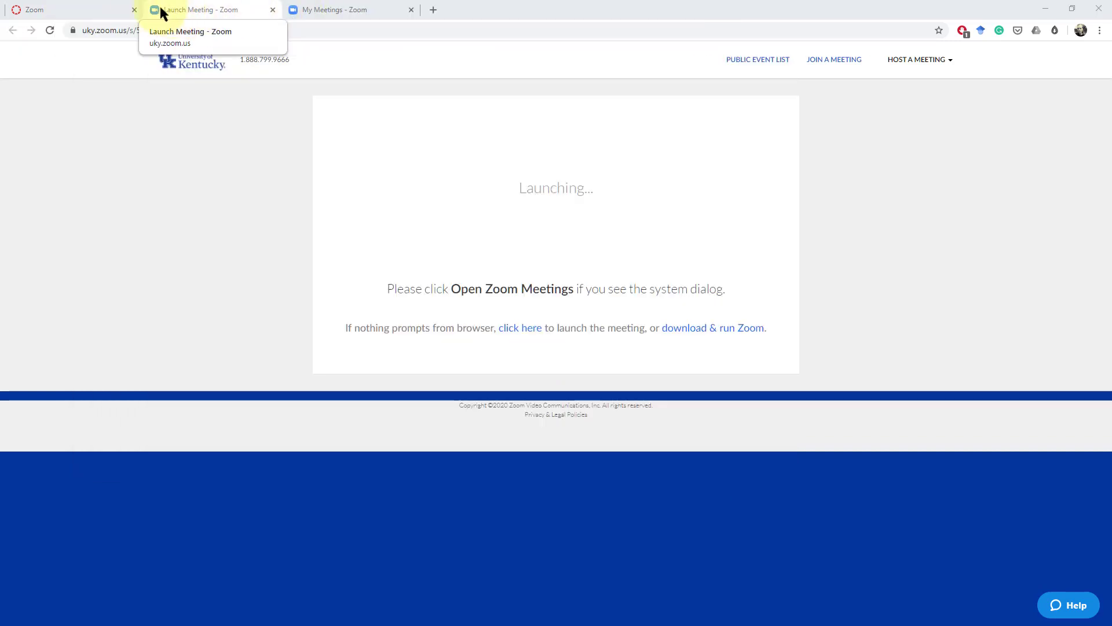
Back on the Canvas Zoom page, check Cloud Recordings, still empty for 03/23/2020
{"action": "left_click", "coordinate": [102, 8]}
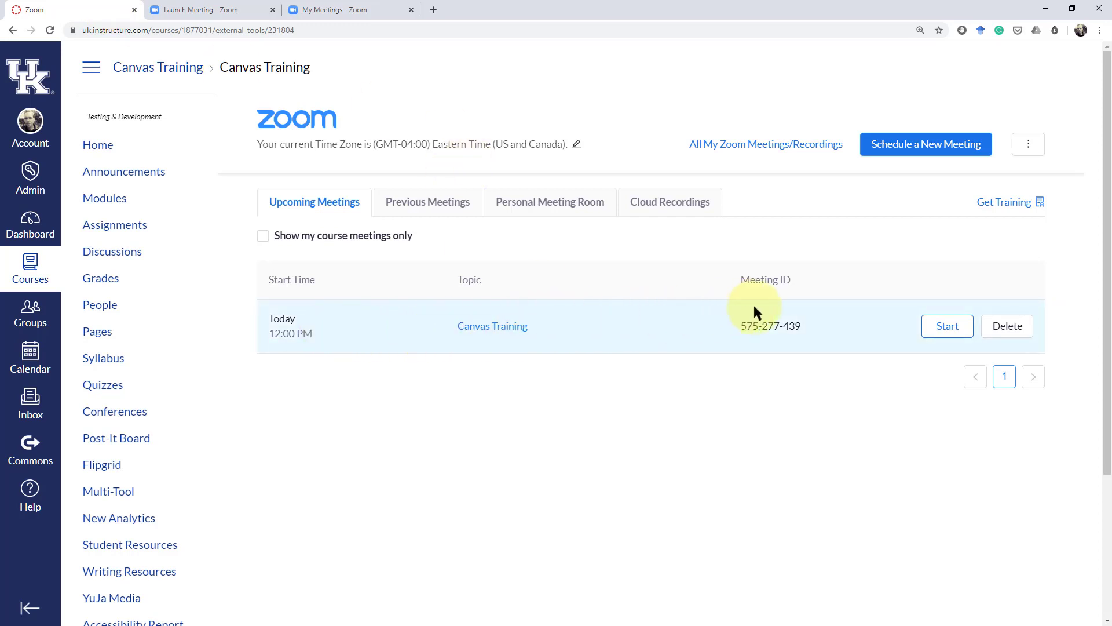
{"action": "left_click", "coordinate": [670, 208]}
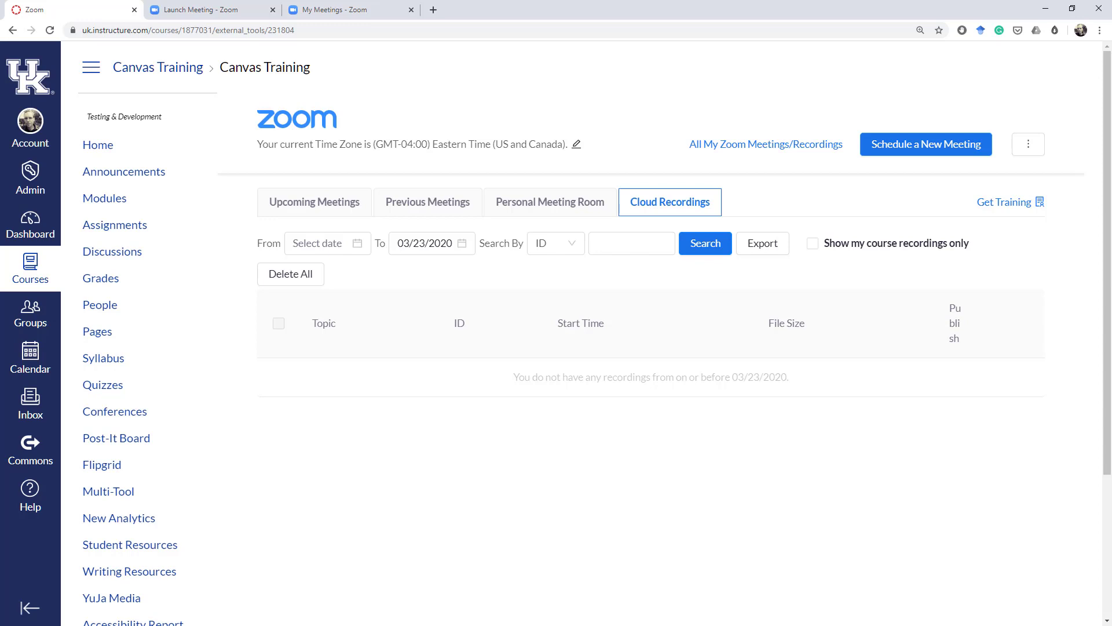
Find Canvas Training in the Zoom portal's My Meetings, then return to Canvas's Zoom tab
{"action": "key", "text": "ctrl+3"}
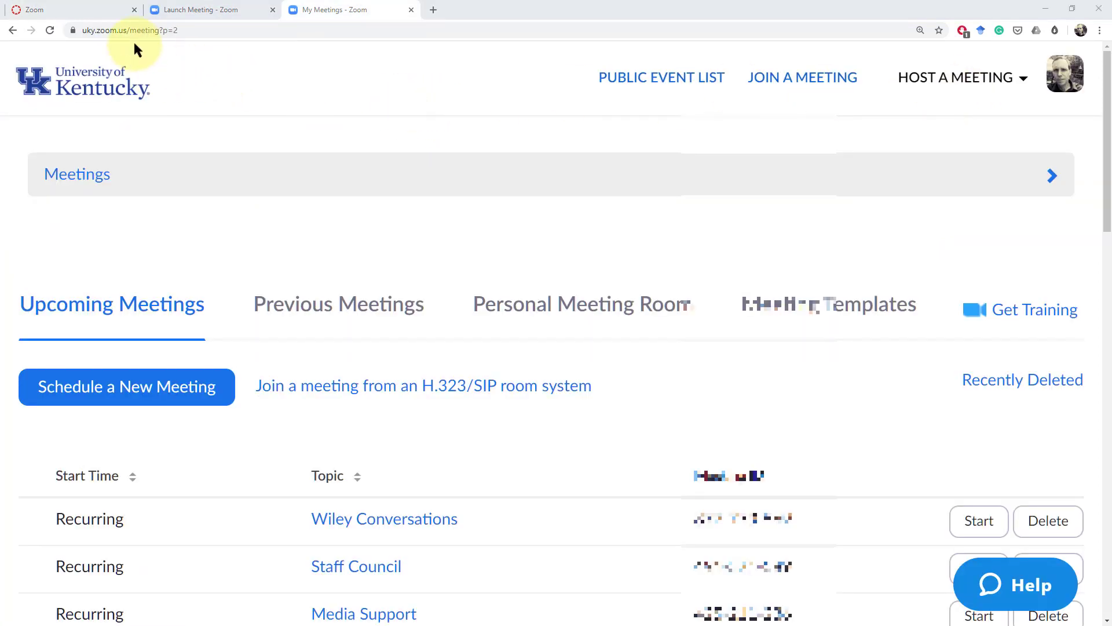
{"action": "left_click_drag", "start_coordinate": [1108, 173], "coordinate": [1107, 383]}
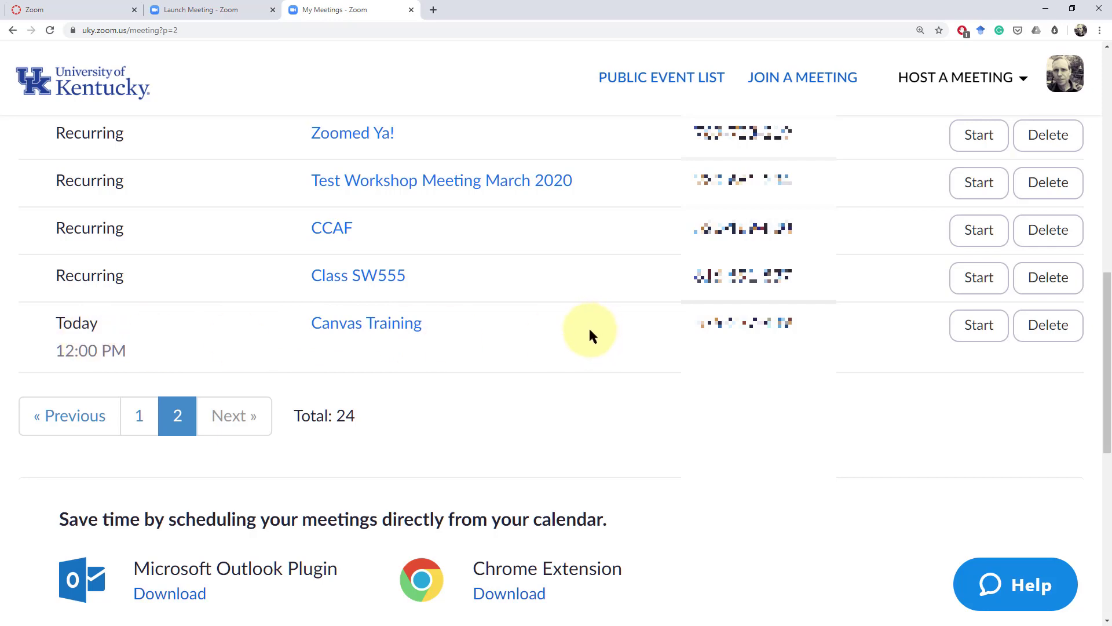
{"action": "key", "text": "ctrl+1"}
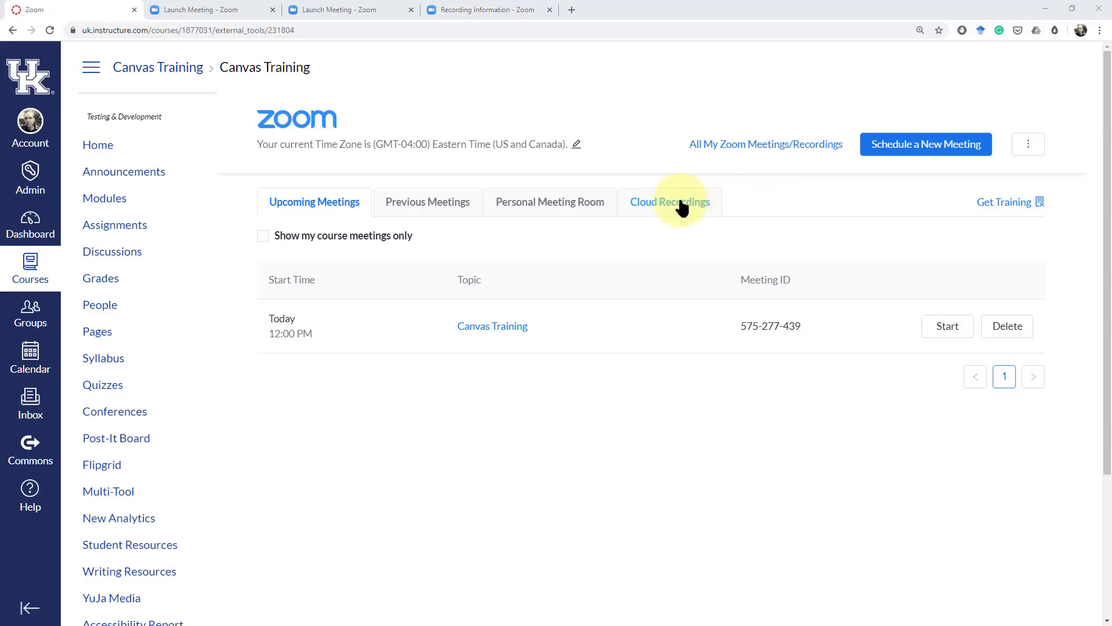
Publish the Canvas Training recording under Cloud Recordings so students can see it
{"action": "left_click", "coordinate": [682, 208]}
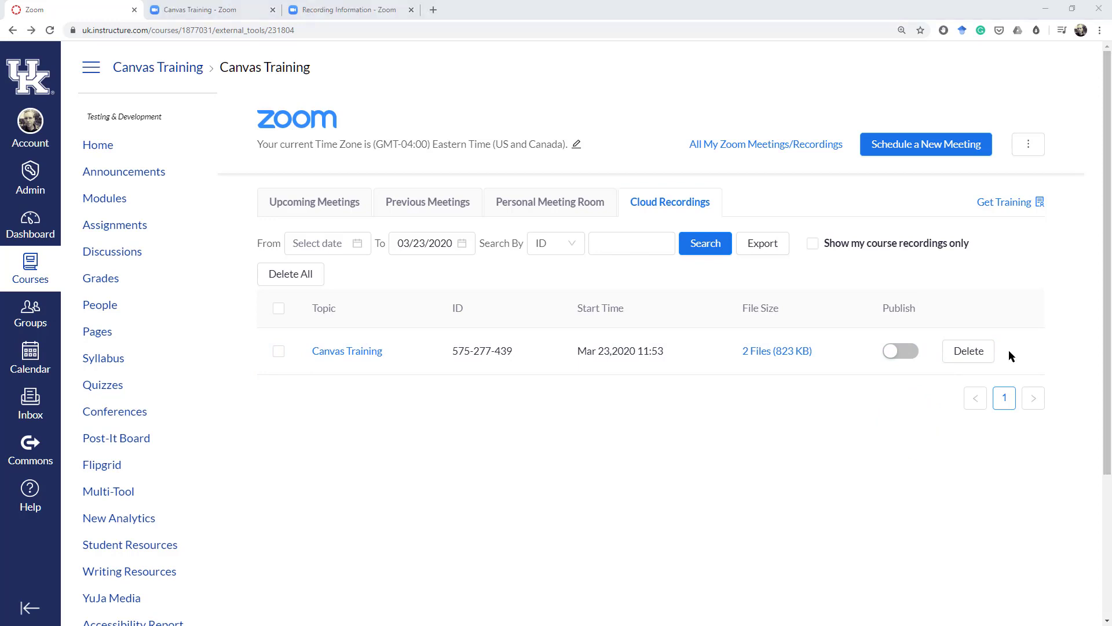
{"action": "left_click", "coordinate": [895, 351]}
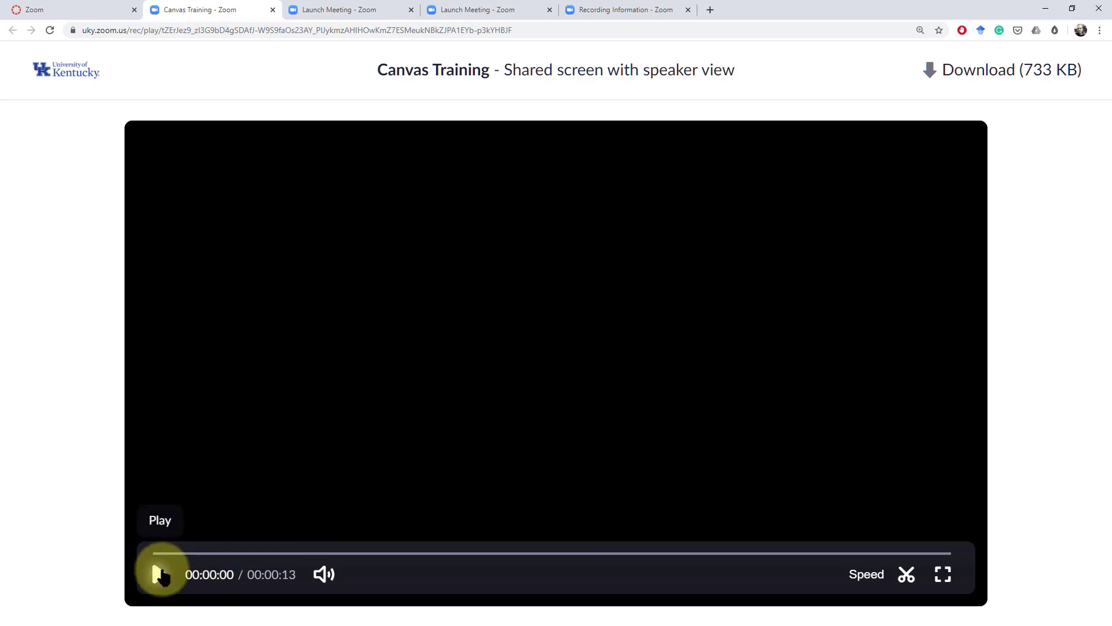
Briefly play and pause the Canvas Training recording, then open its details from the Recordings list
{"action": "left_click", "coordinate": [160, 574]}
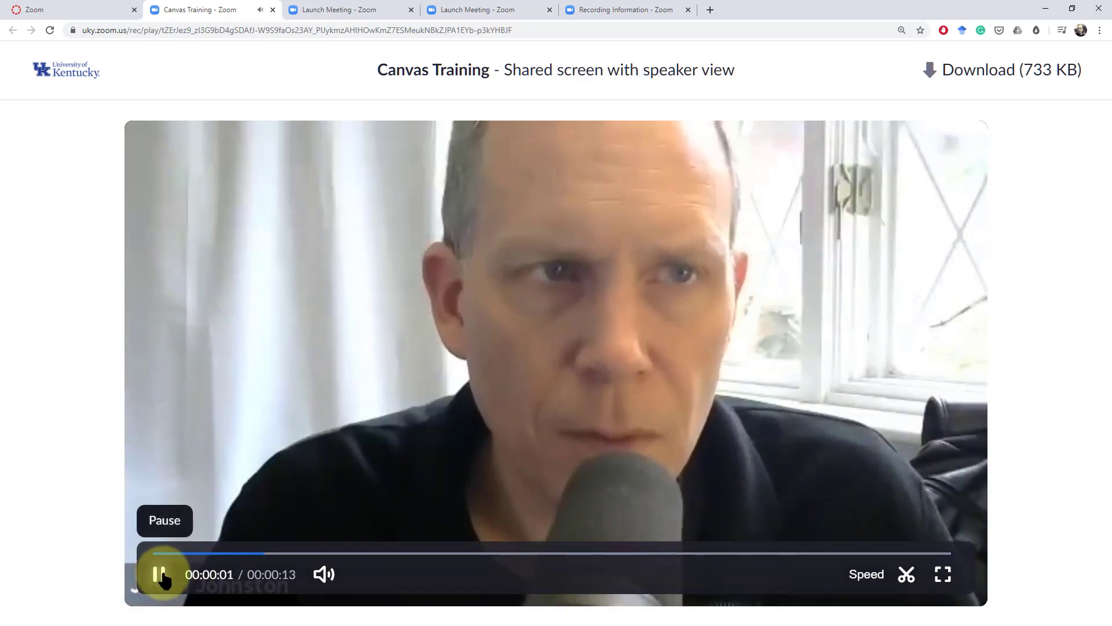
{"action": "left_click", "coordinate": [161, 575]}
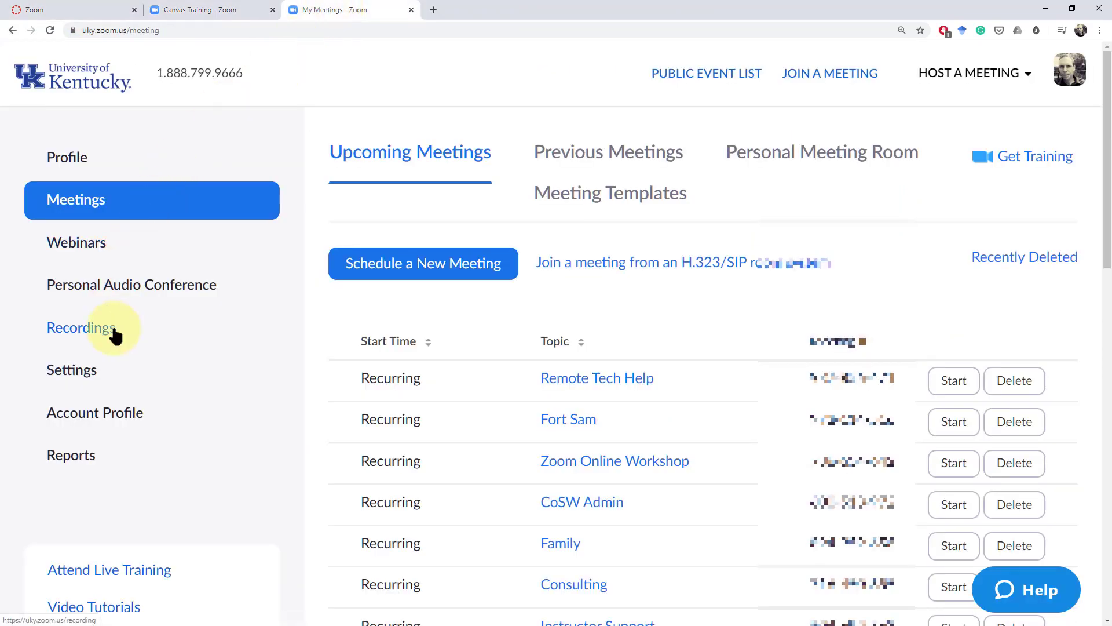
{"action": "left_click", "coordinate": [82, 328]}
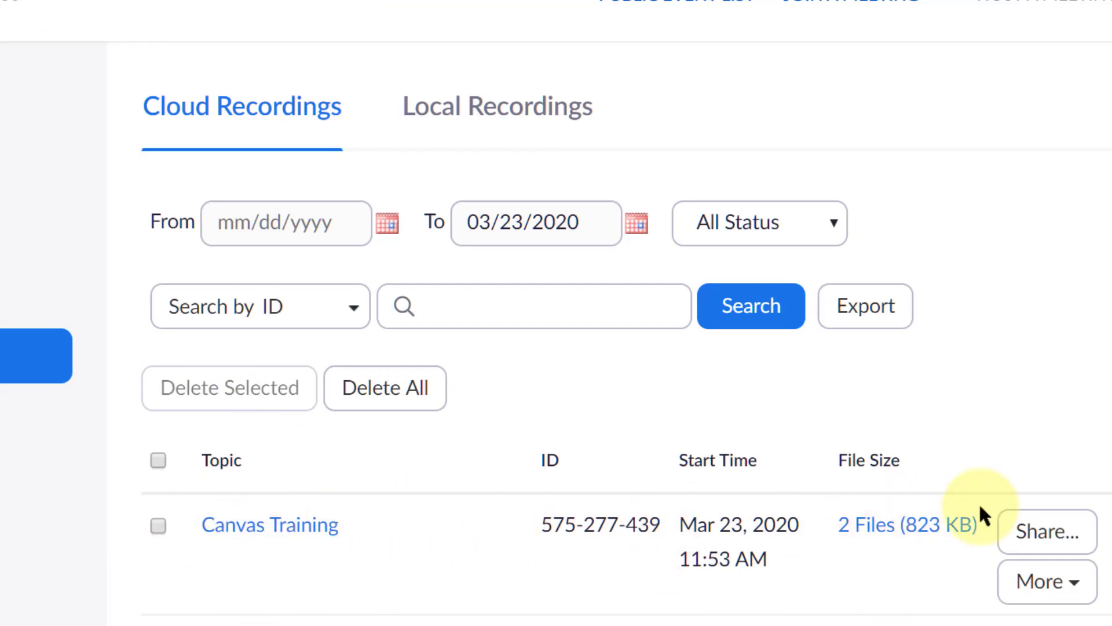
{"action": "left_click", "coordinate": [313, 526]}
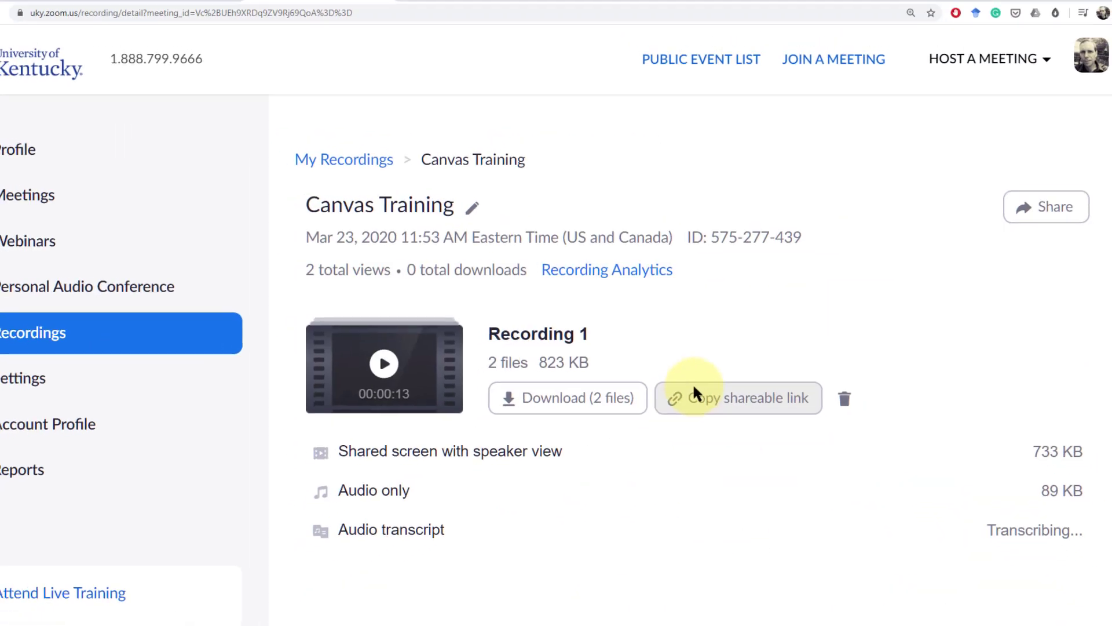
{"action": "left_click", "coordinate": [84, 10]}
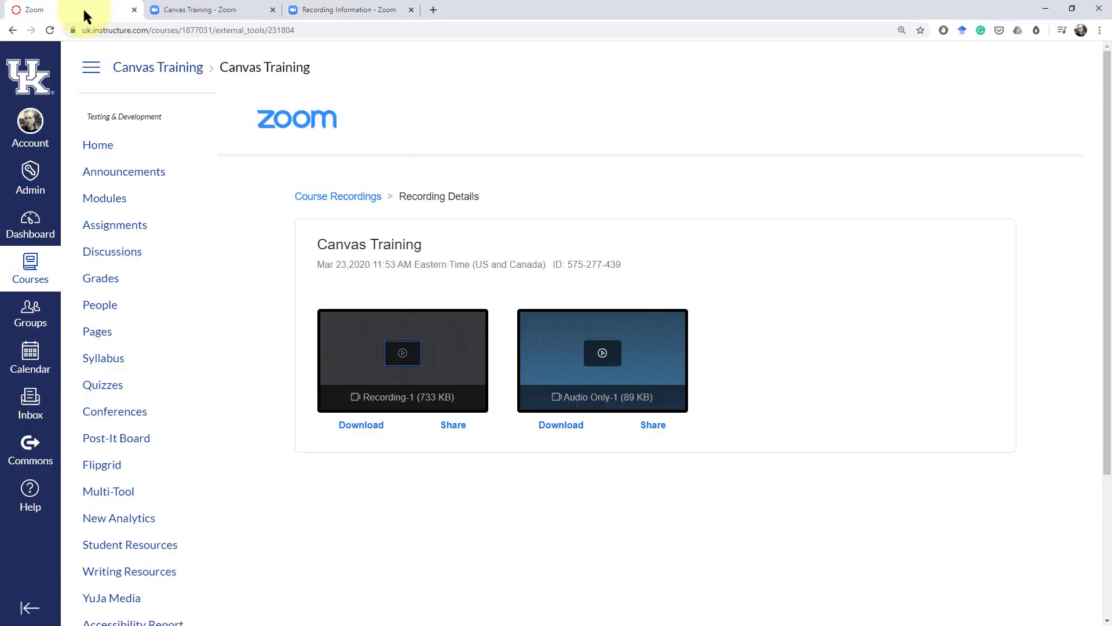
{"action": "left_click", "coordinate": [340, 13]}
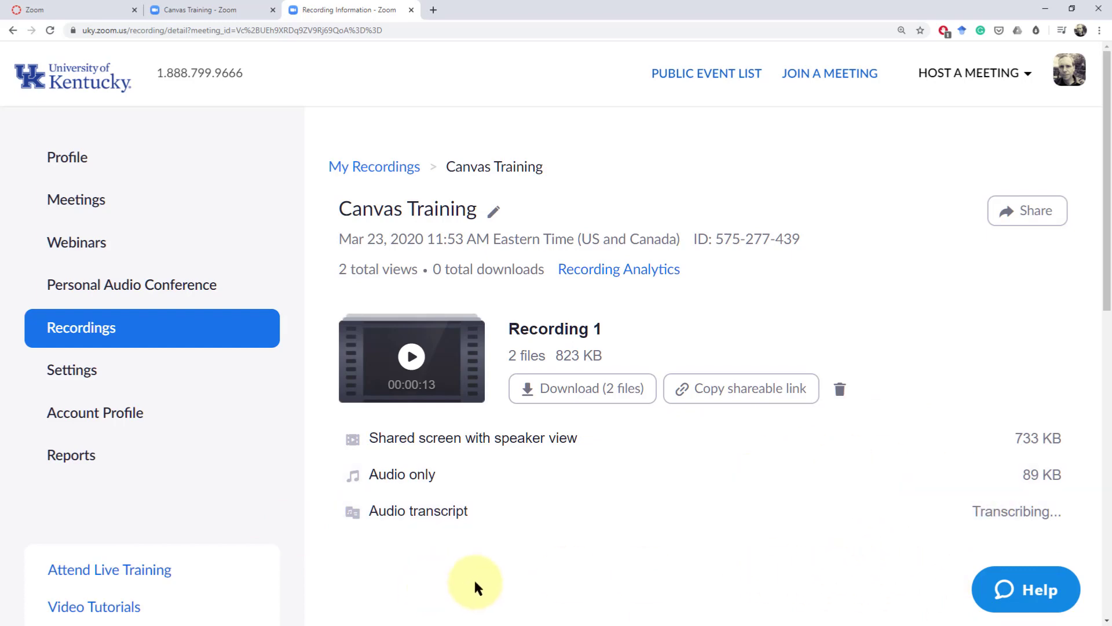
{"action": "key", "text": "ctrl+1"}
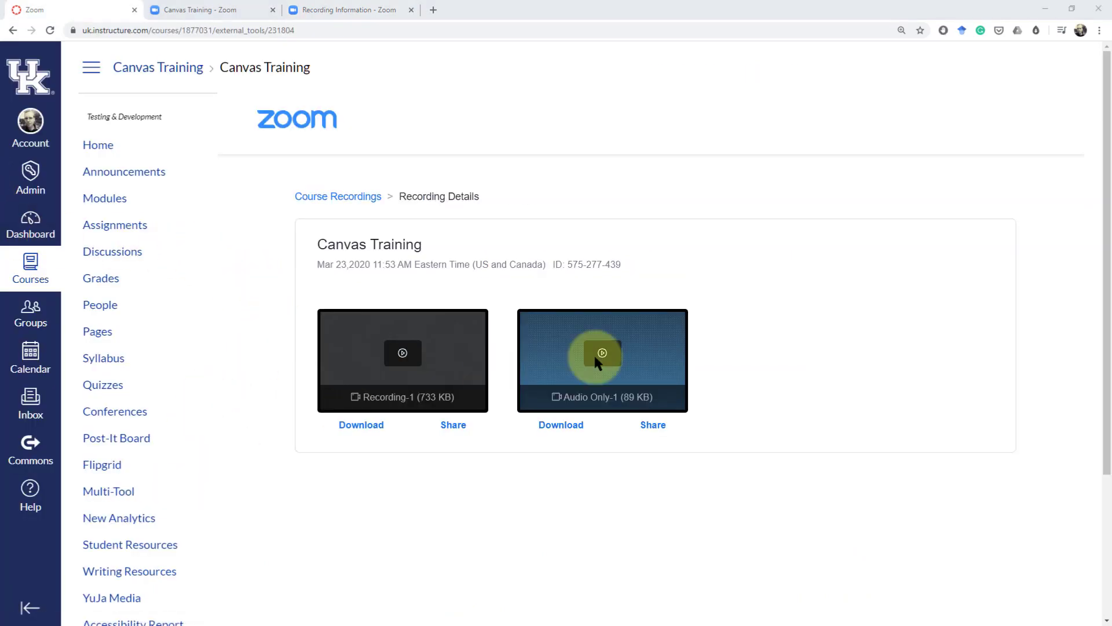
Go back to the course's Zoom meetings page and start scheduling a new meeting
{"action": "left_click_drag", "start_coordinate": [1107, 249], "coordinate": [1106, 323]}
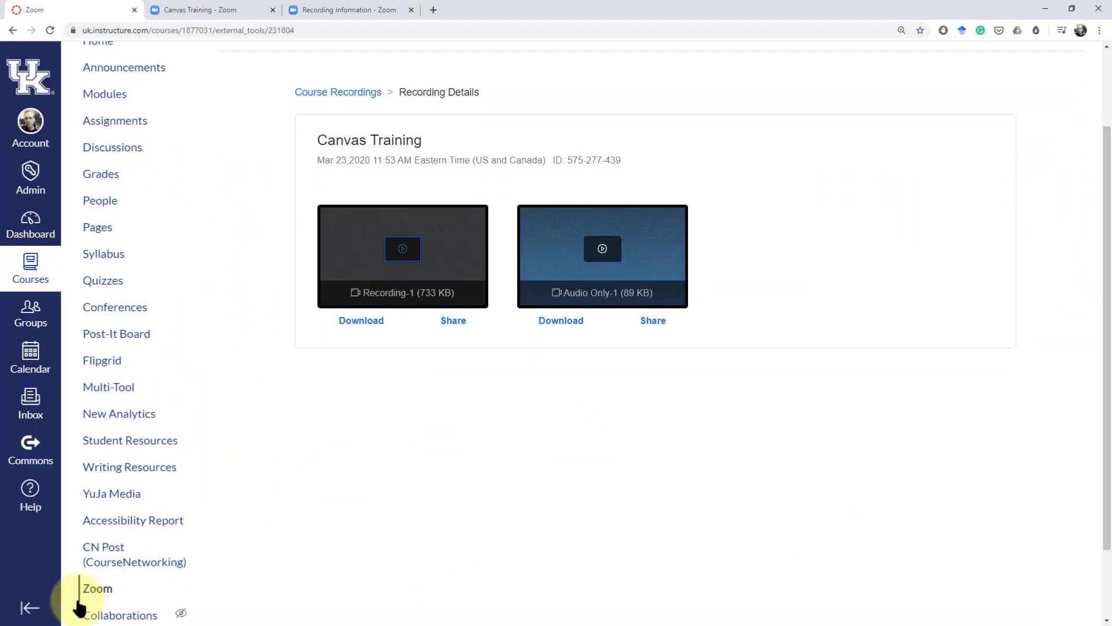
{"action": "left_click", "coordinate": [96, 588]}
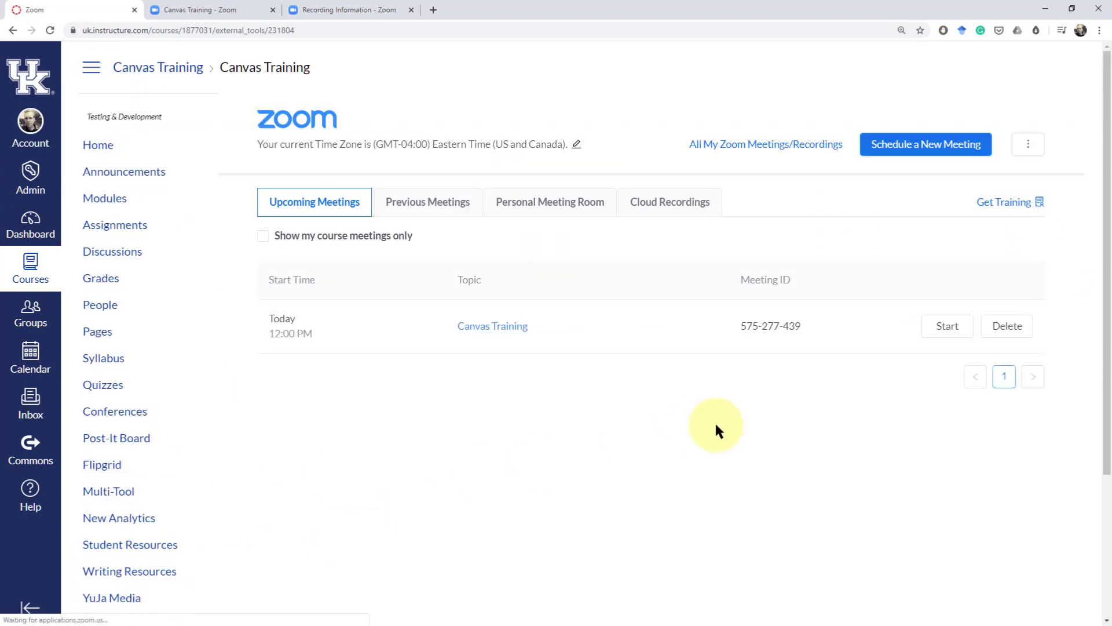
{"action": "left_click", "coordinate": [922, 152]}
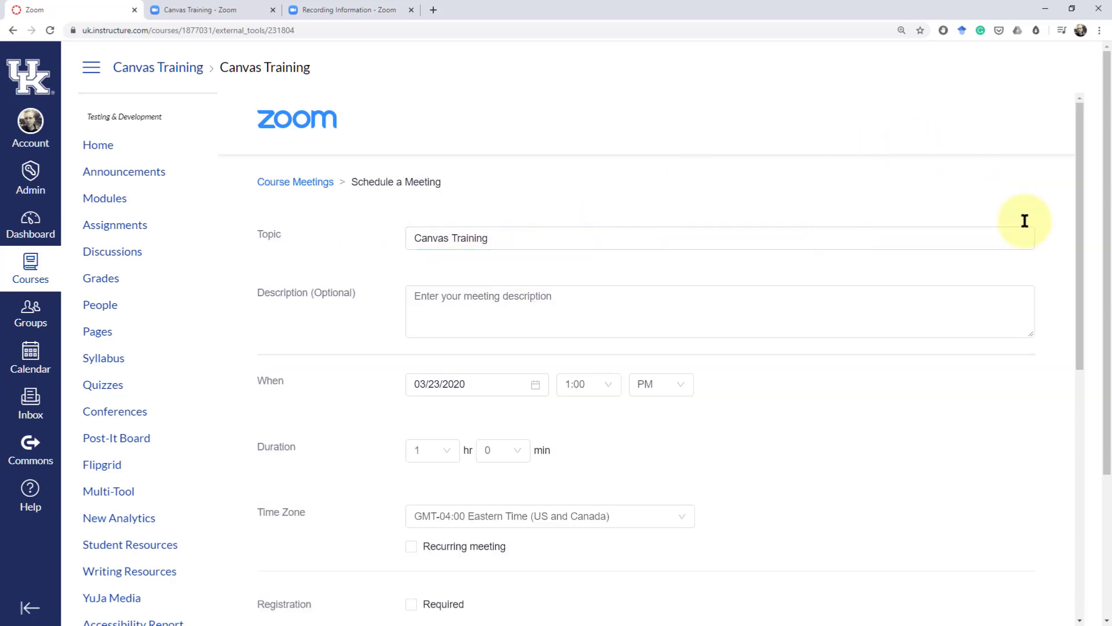
Make the Canvas Training meeting recurring with No Fixed Time and save it
{"action": "left_click_drag", "start_coordinate": [1078, 227], "coordinate": [1067, 316]}
{"action": "left_click", "coordinate": [410, 347]}
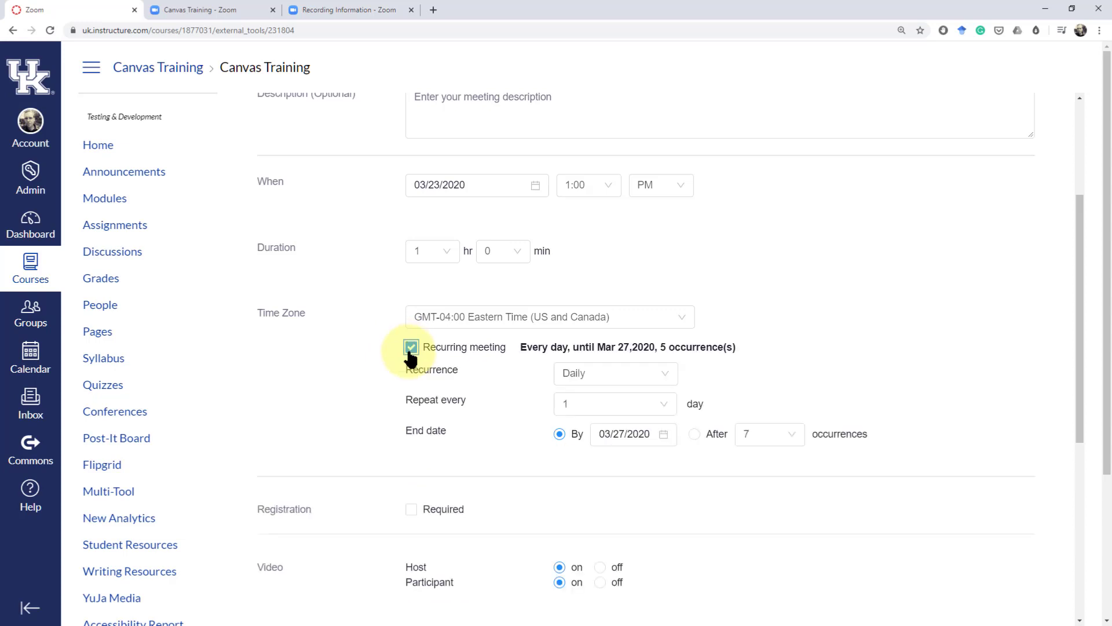
{"action": "left_click", "coordinate": [640, 375]}
{"action": "left_click", "coordinate": [605, 470]}
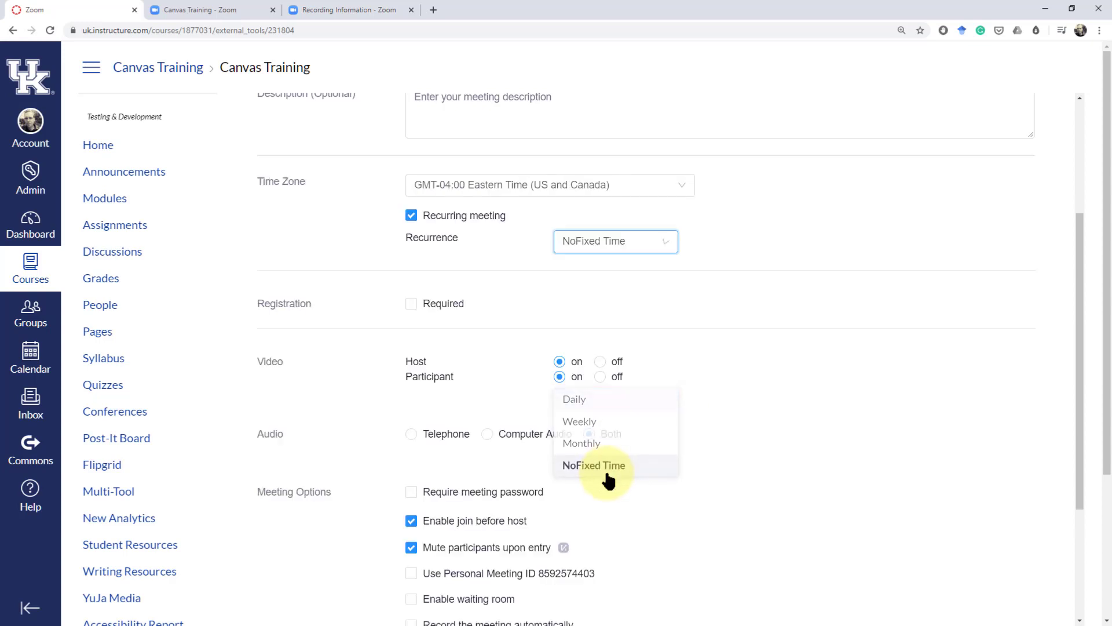
{"action": "left_click_drag", "start_coordinate": [1080, 328], "coordinate": [1101, 200]}
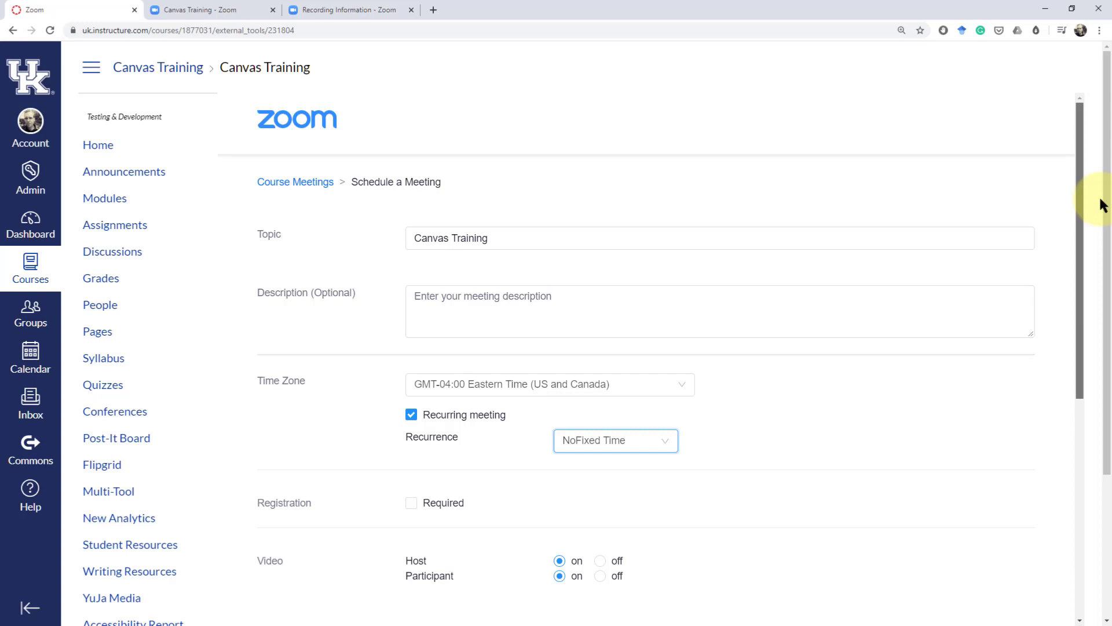
{"action": "left_click_drag", "start_coordinate": [1102, 204], "coordinate": [992, 485]}
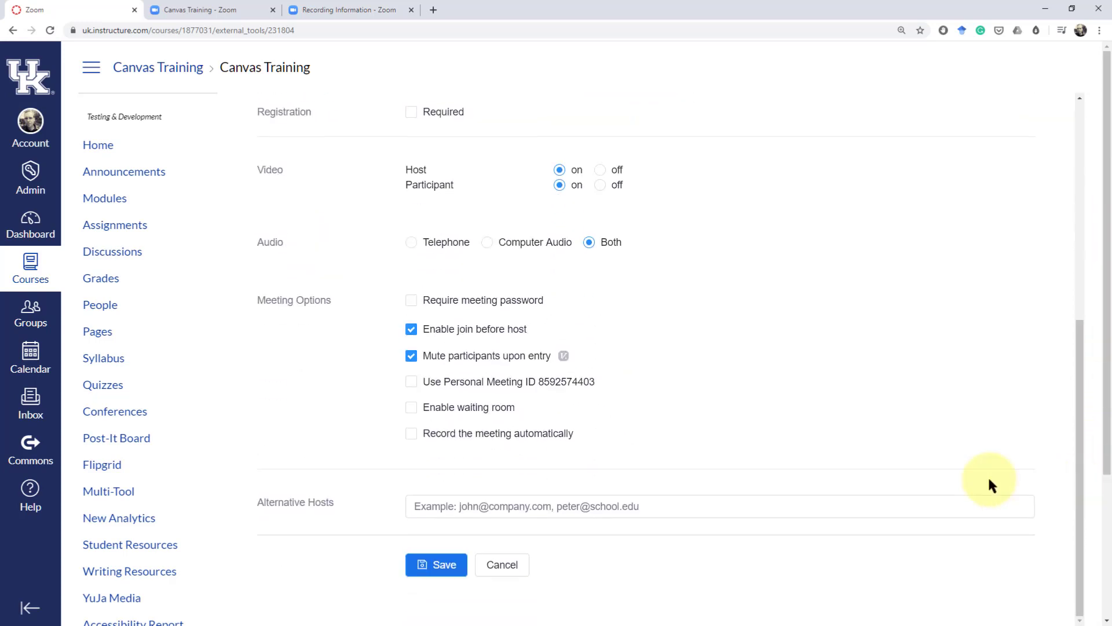
{"action": "left_click", "coordinate": [445, 565]}
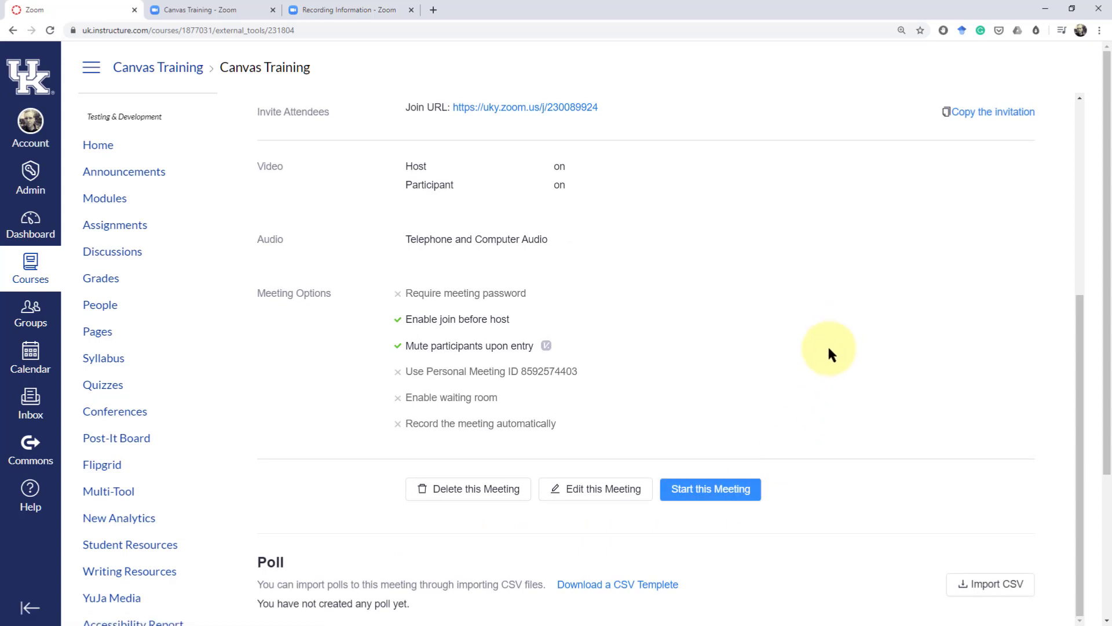
Return to the course's Zoom page to see both Canvas Training meetings listed
{"action": "scroll", "coordinate": [829, 350], "scroll_direction": "down", "scroll_amount": 2}
{"action": "left_click", "coordinate": [96, 548]}
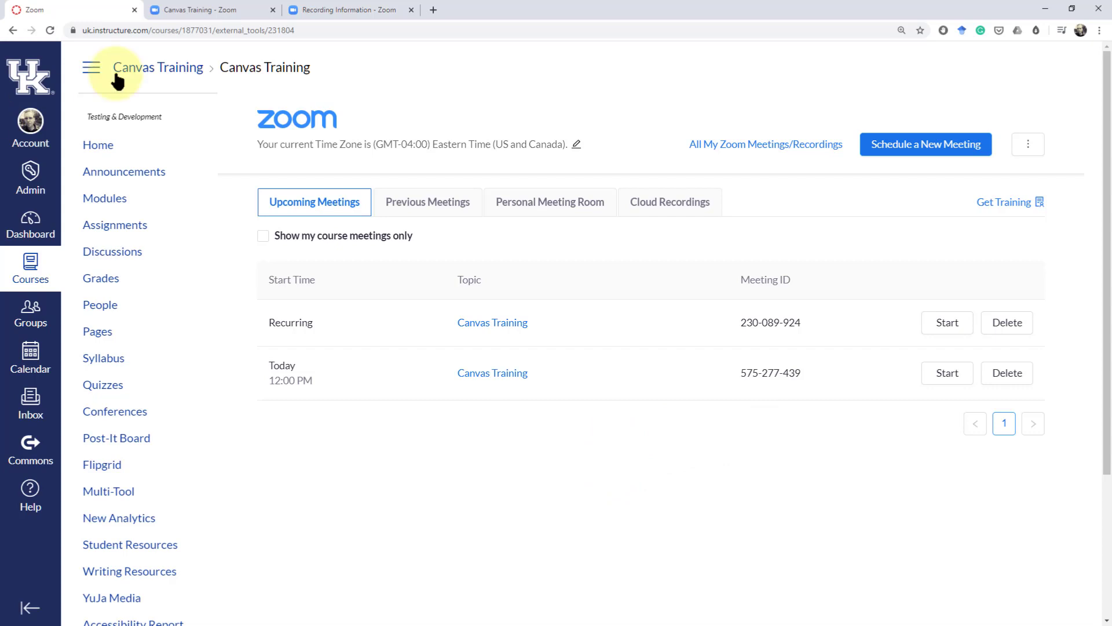
Download the recording's 185 B audio transcript as a .vtt file from Recording Information
{"action": "left_click", "coordinate": [343, 5]}
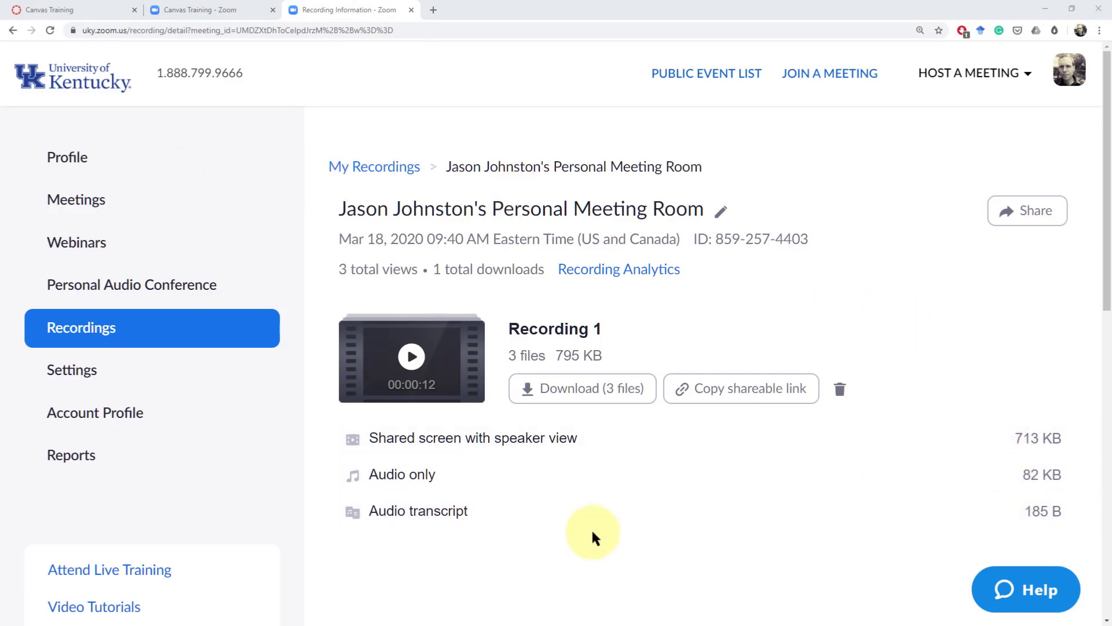
{"action": "left_click", "coordinate": [447, 513]}
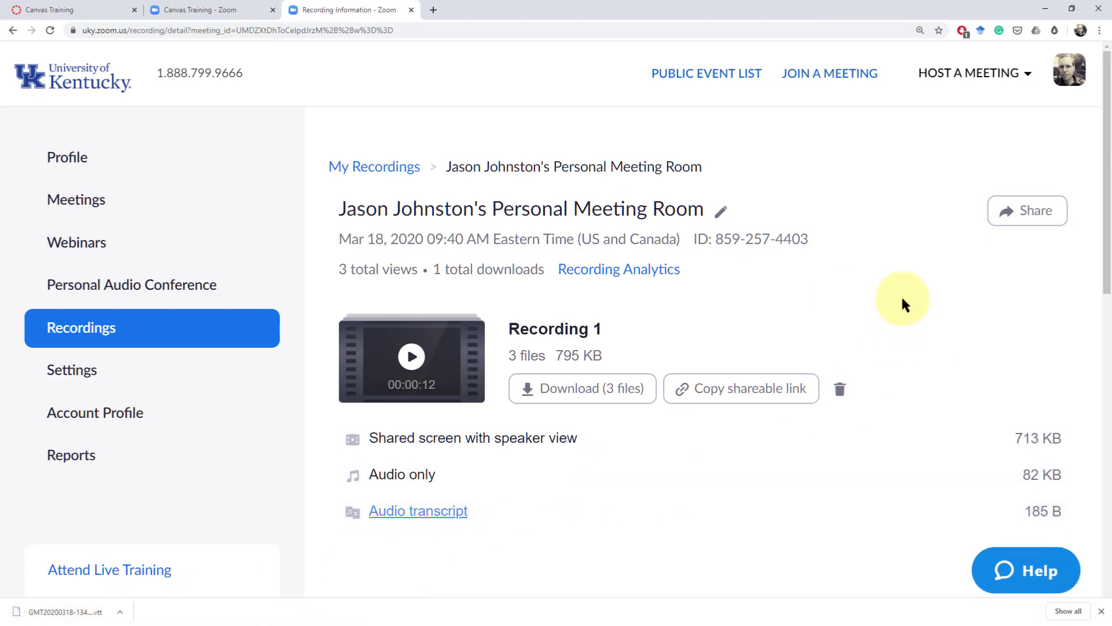
{"action": "mouse_move", "coordinate": [850, 514]}
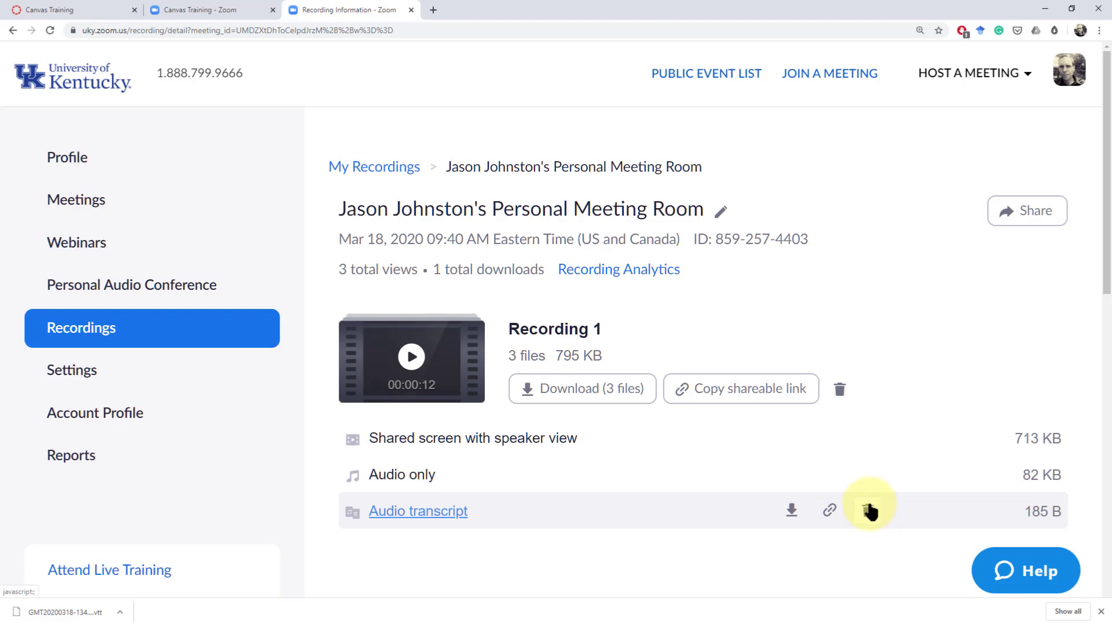
Play the personal meeting room recording with subtitles on, pausing at 00:00:03, and search its transcript
{"action": "left_click", "coordinate": [412, 356]}
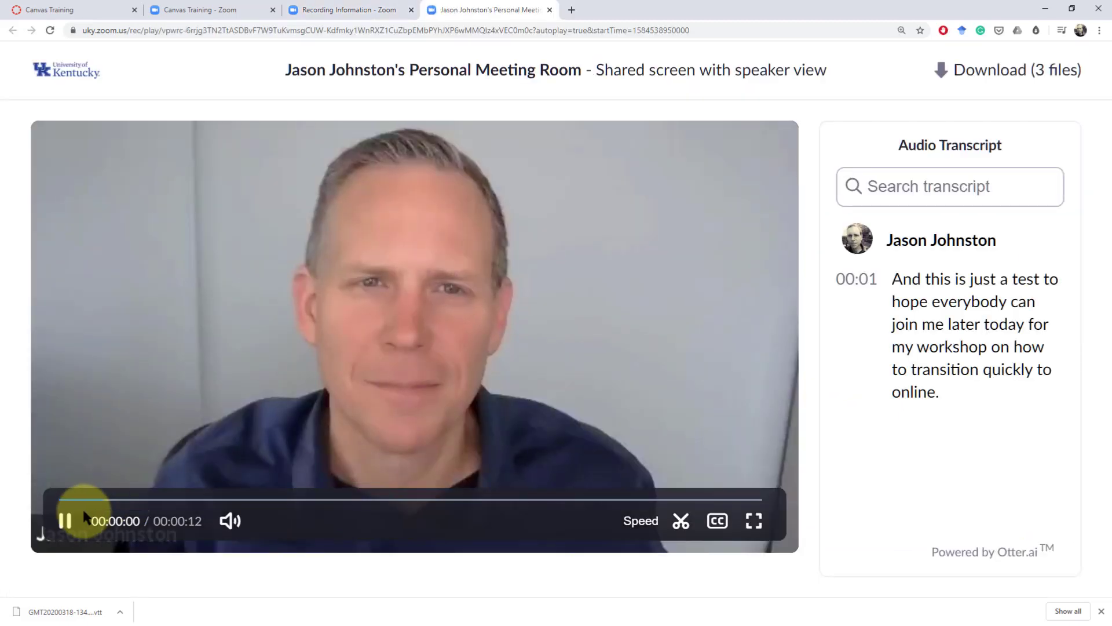
{"action": "left_click", "coordinate": [66, 520]}
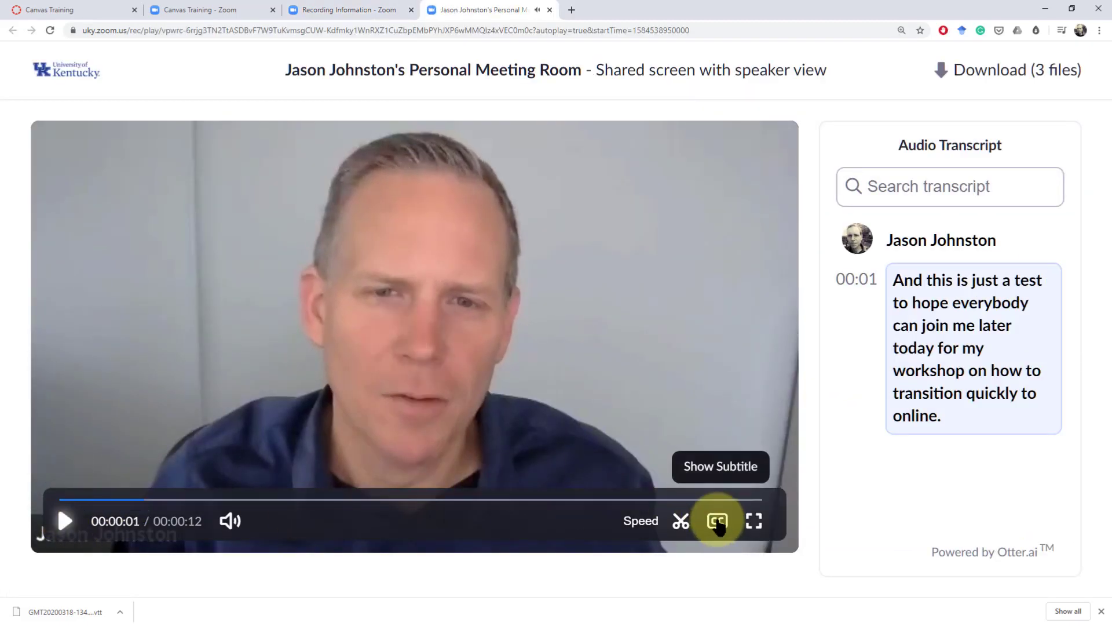
{"action": "left_click", "coordinate": [718, 522]}
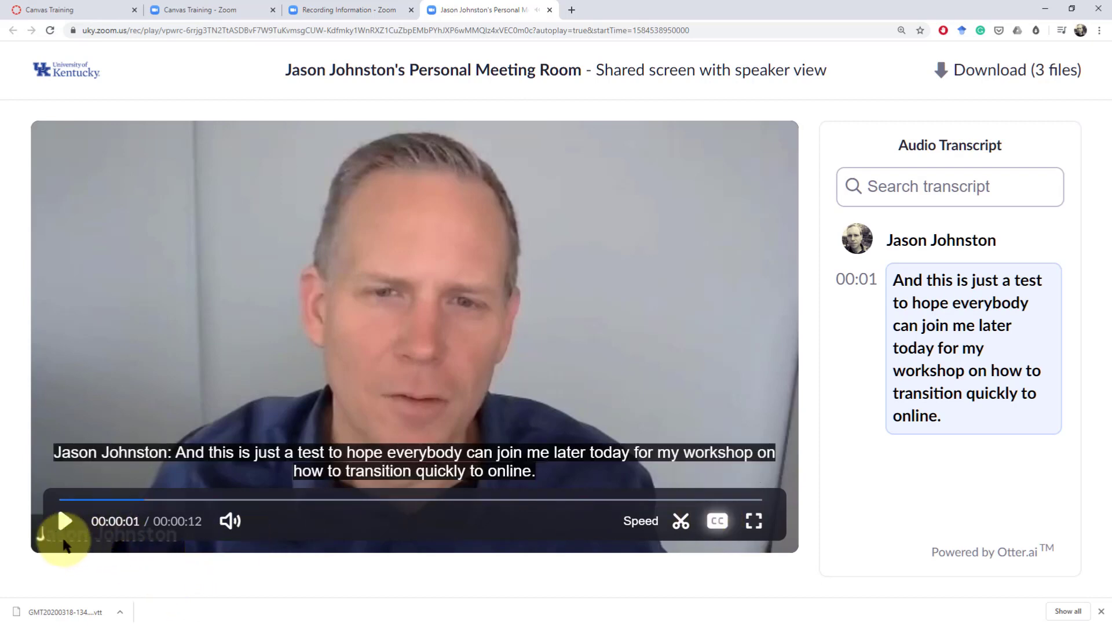
{"action": "left_click", "coordinate": [65, 521]}
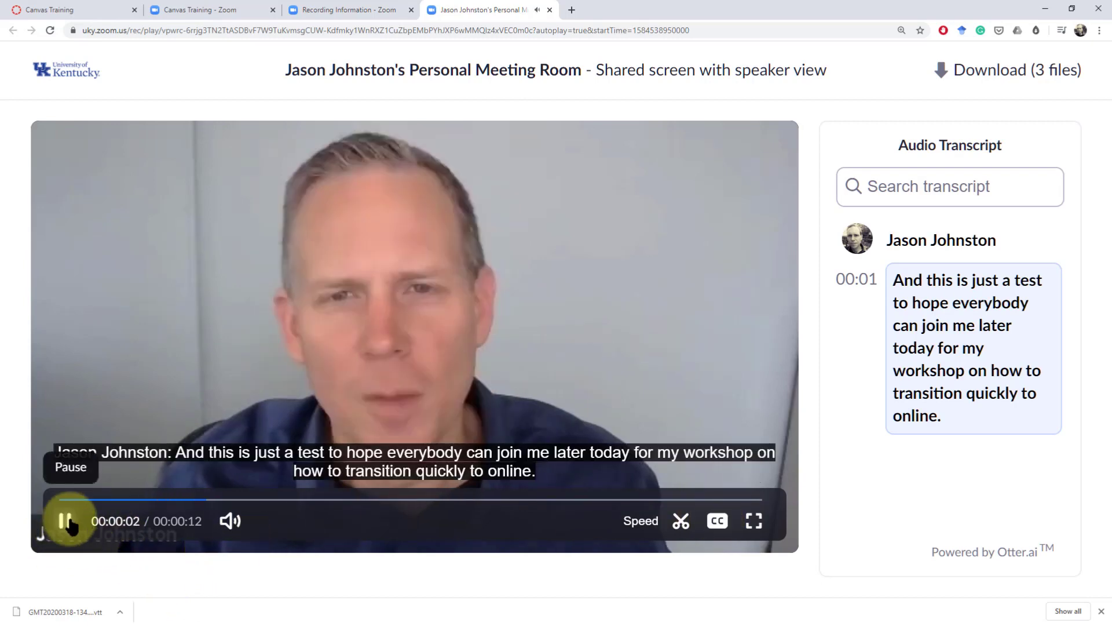
{"action": "left_click", "coordinate": [66, 520]}
{"action": "left_click", "coordinate": [66, 520]}
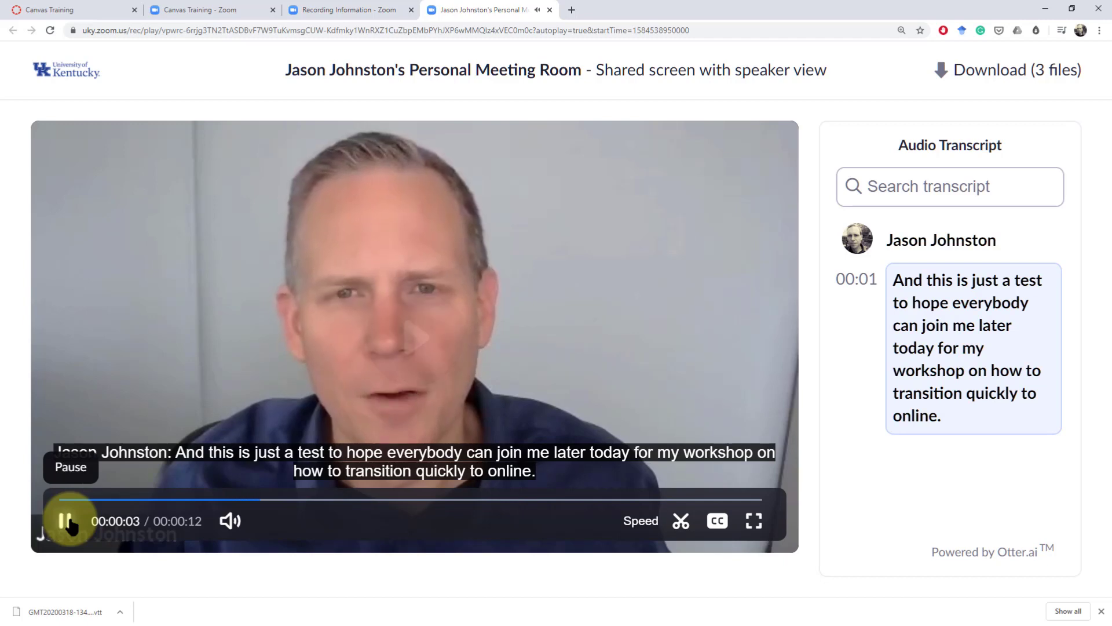
{"action": "left_click", "coordinate": [66, 520]}
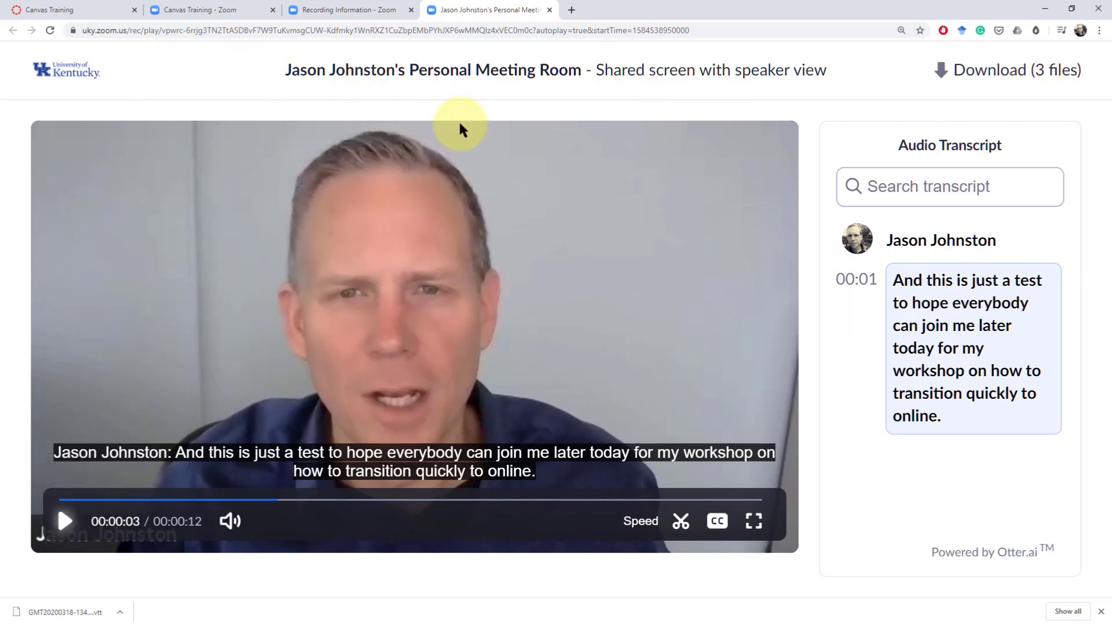
{"action": "left_click", "coordinate": [549, 9]}
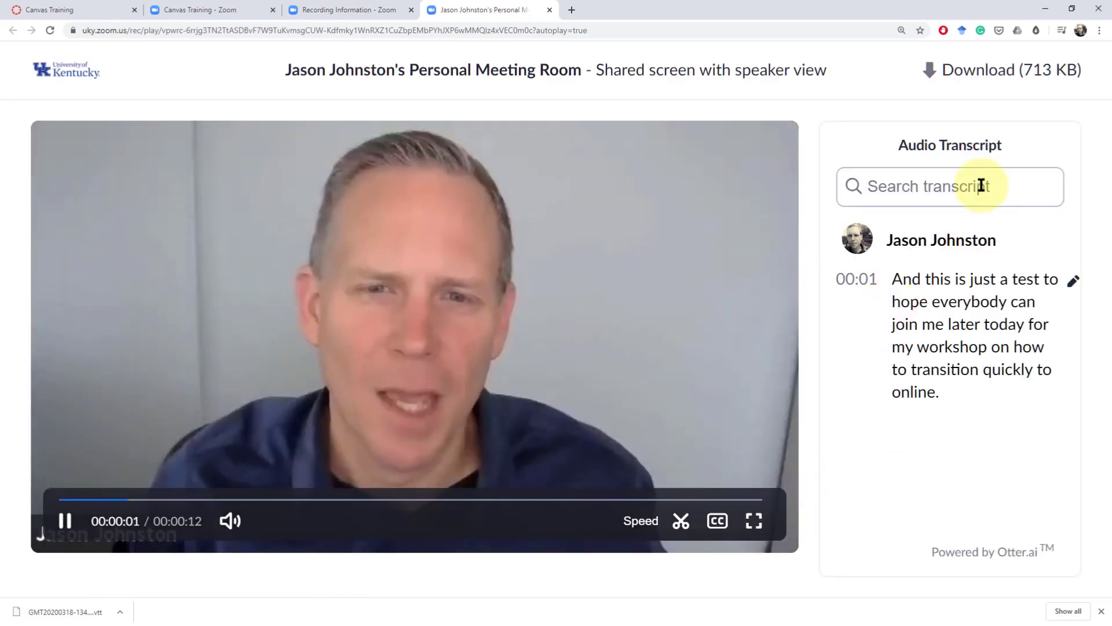
{"action": "left_click", "coordinate": [64, 518]}
{"action": "left_click", "coordinate": [950, 192]}
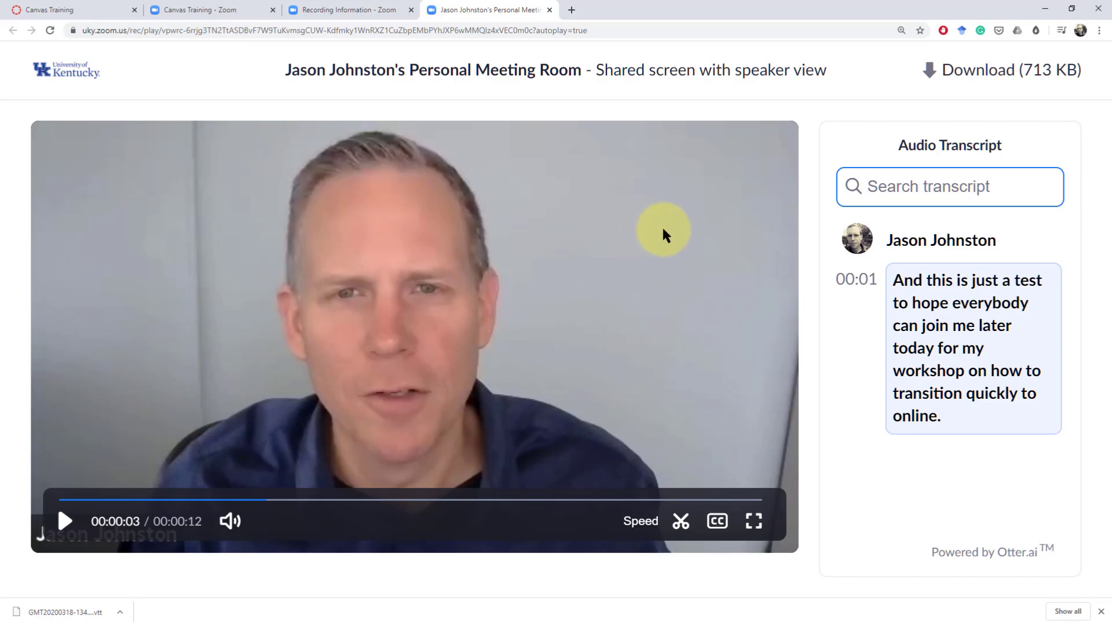
Switch back to the Canvas course and enter Student View from its settings
{"action": "left_click", "coordinate": [69, 10]}
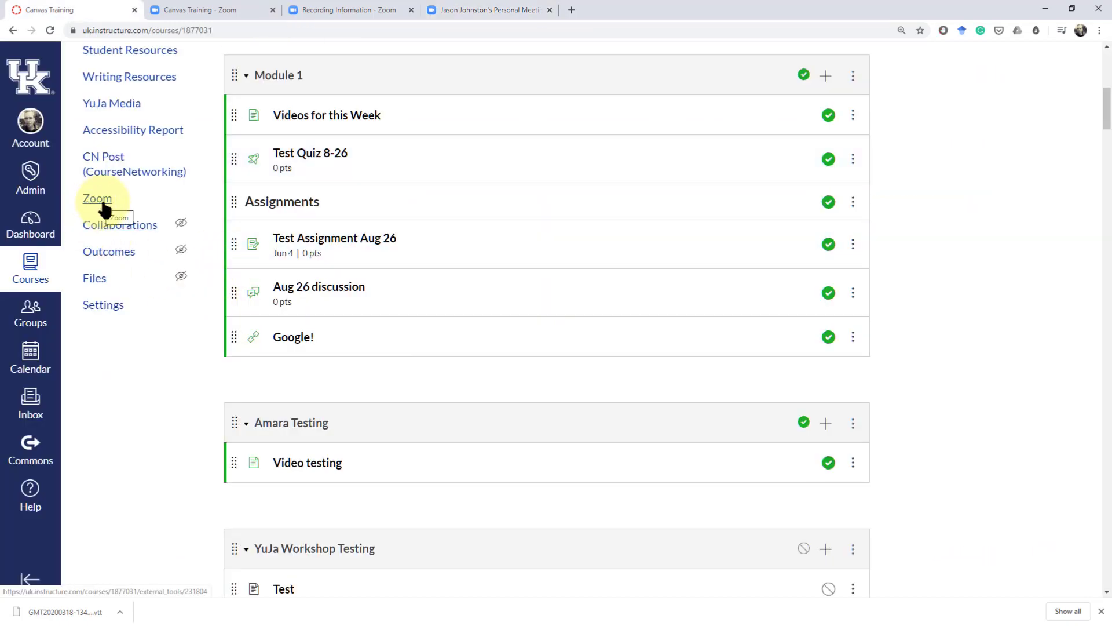
{"action": "left_click", "coordinate": [103, 306]}
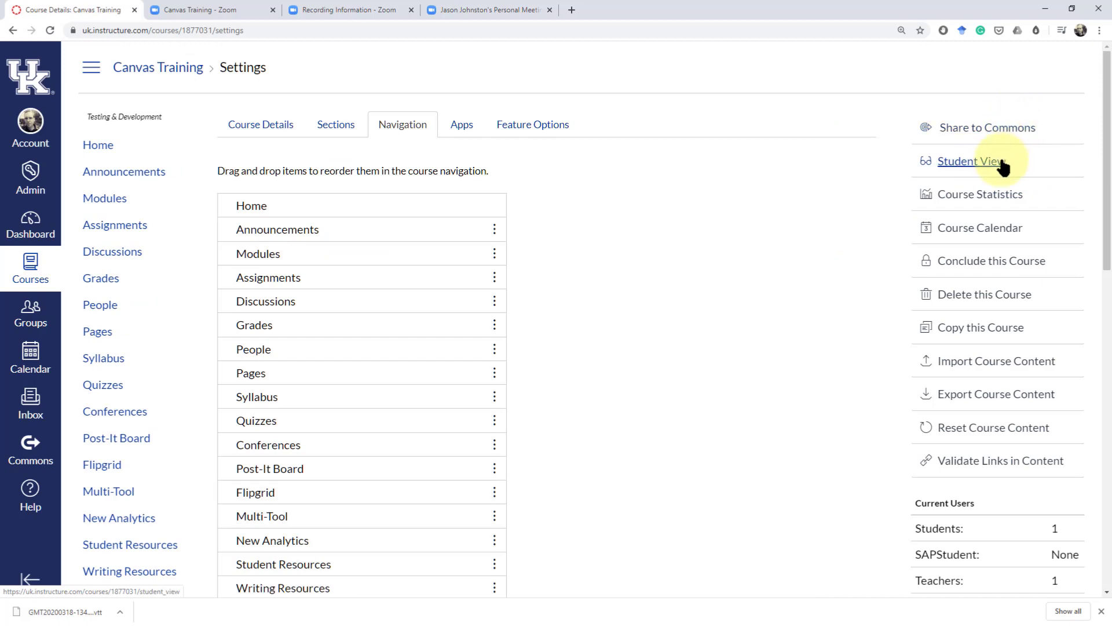
{"action": "left_click", "coordinate": [993, 168]}
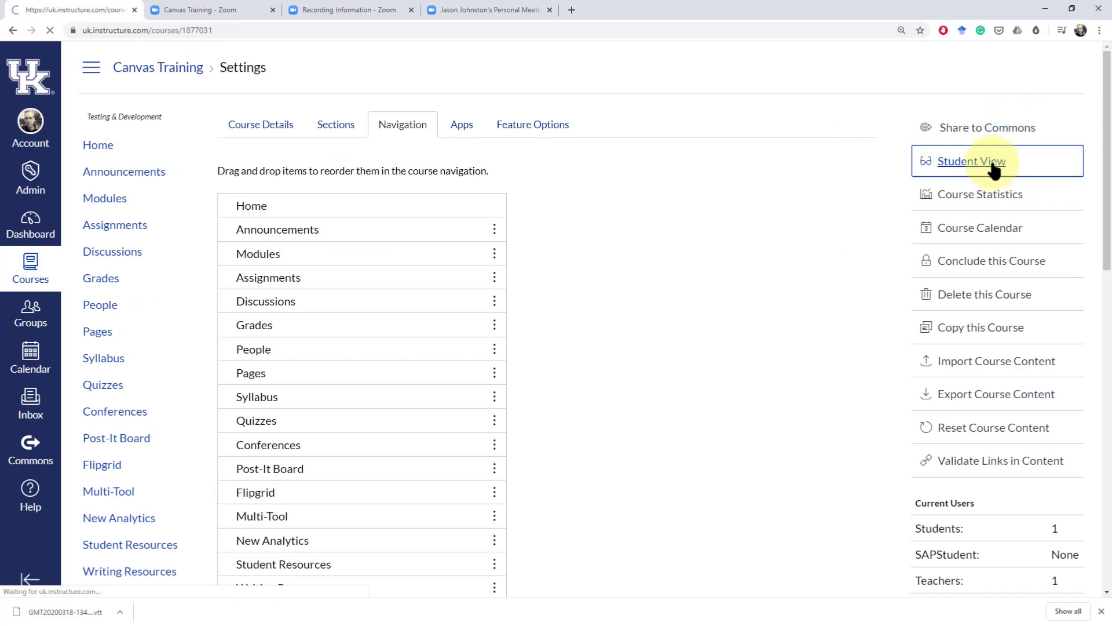
As a student, open the Canvas Training cloud recording and confirm Recording-1 plays
{"action": "left_click_drag", "start_coordinate": [1106, 109], "coordinate": [1108, 144]}
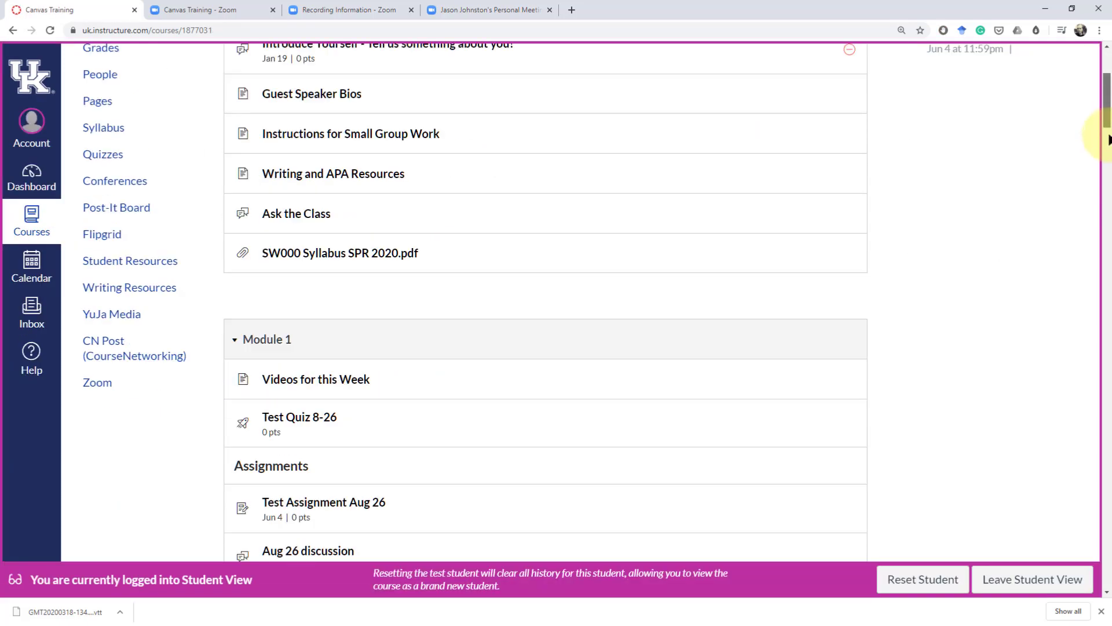
{"action": "scroll", "coordinate": [797, 151], "scroll_direction": "down", "scroll_amount": 2}
{"action": "left_click", "coordinate": [114, 178]}
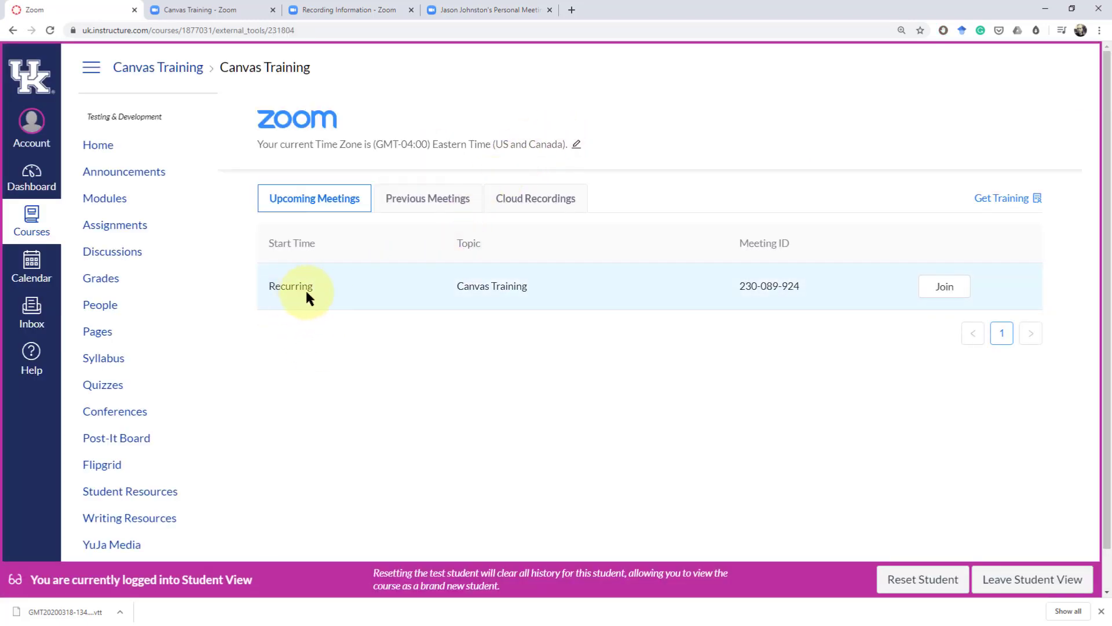
{"action": "left_click", "coordinate": [430, 200]}
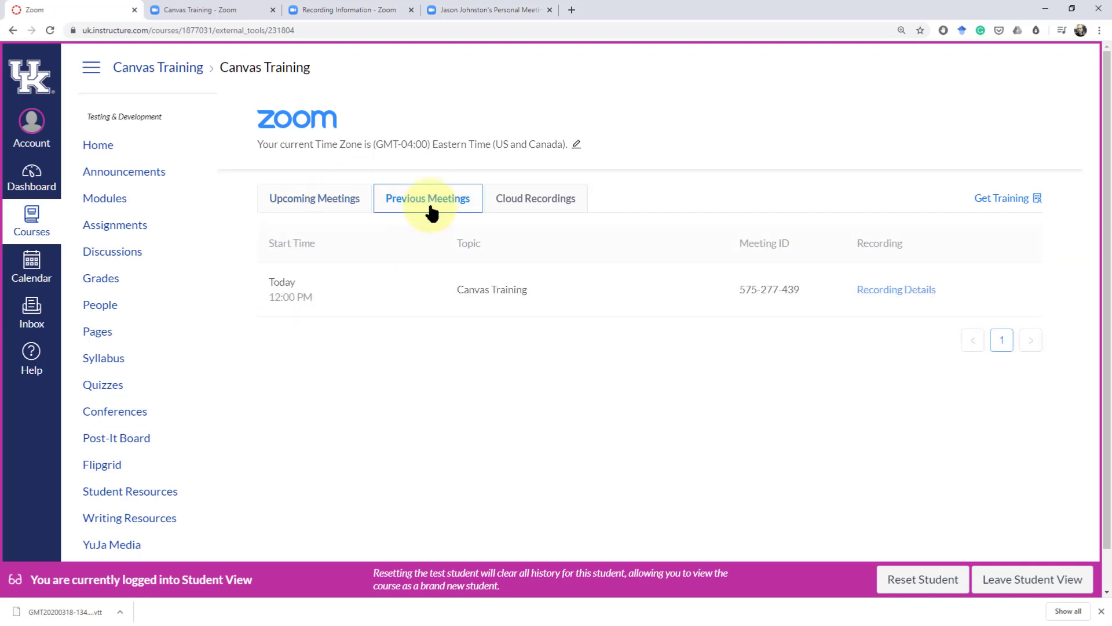
{"action": "left_click", "coordinate": [556, 206]}
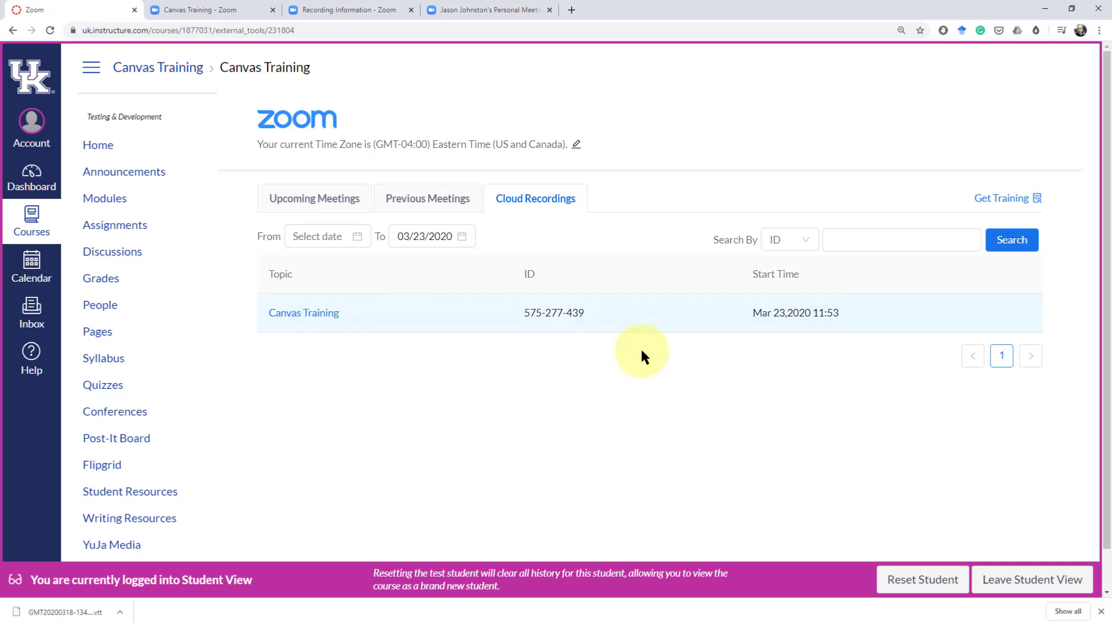
{"action": "left_click", "coordinate": [317, 313]}
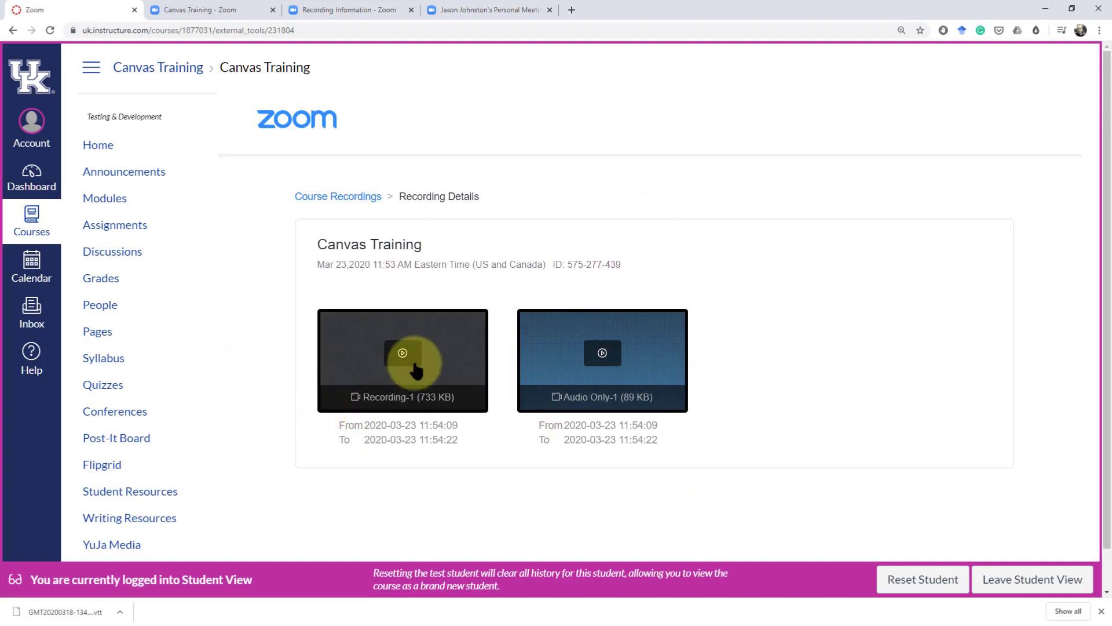
{"action": "left_click", "coordinate": [475, 354]}
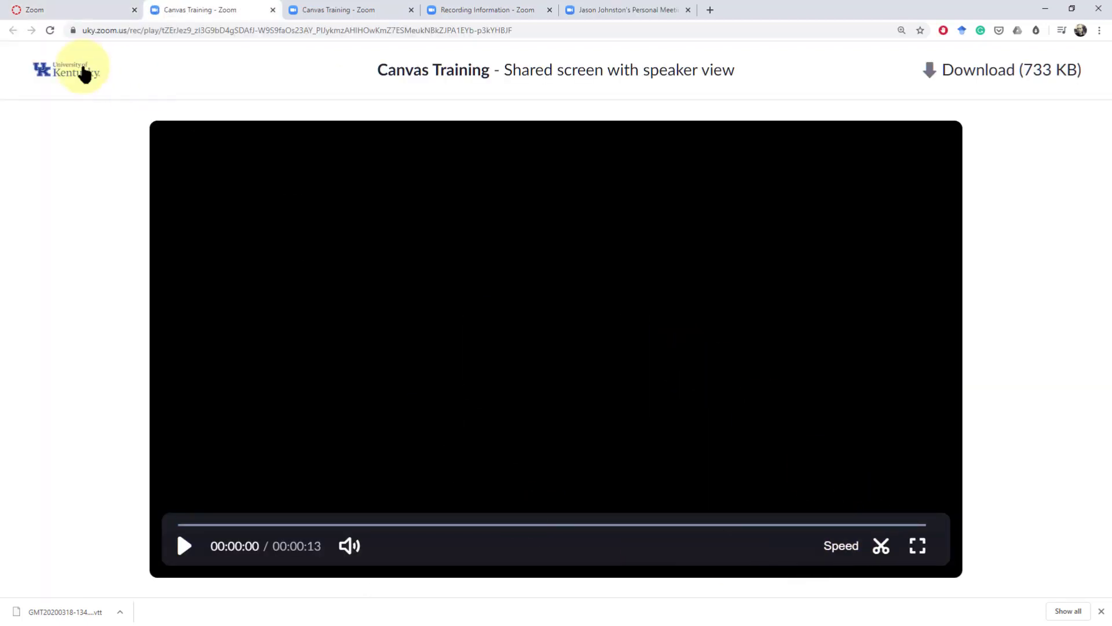
{"action": "left_click", "coordinate": [71, 10]}
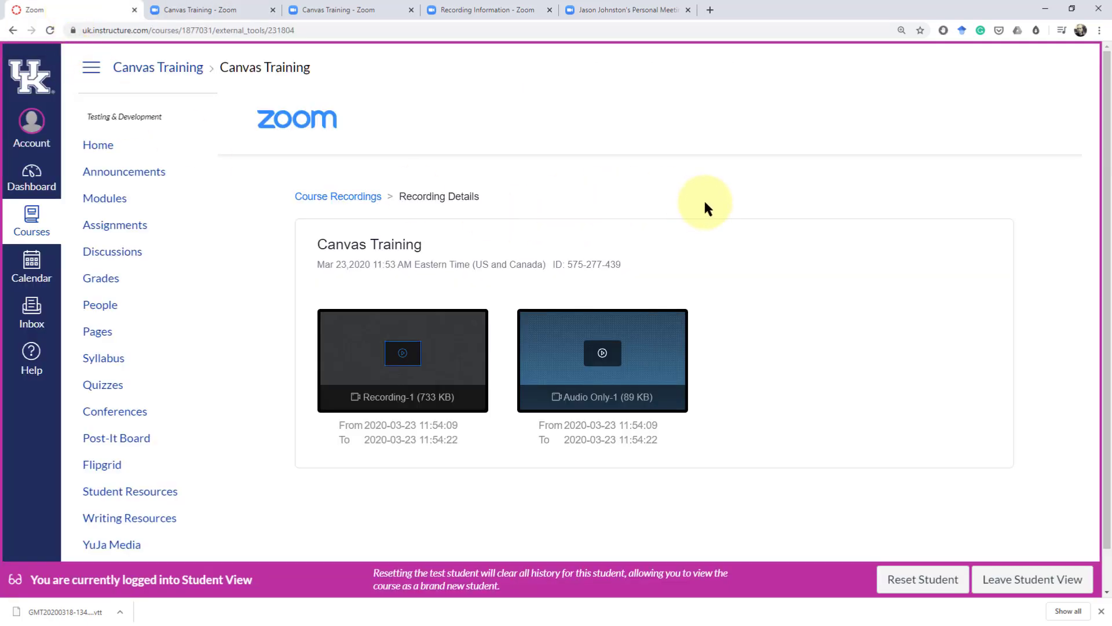